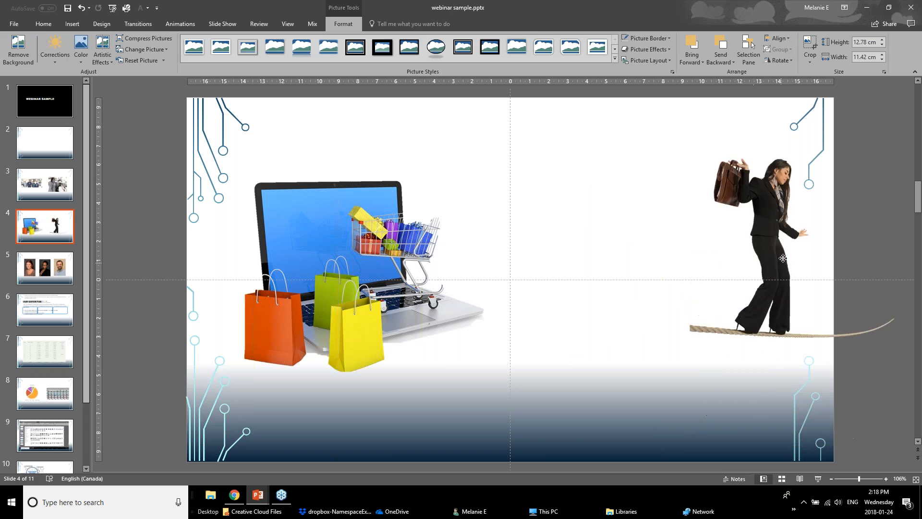
pyautogui.click(718, 61)
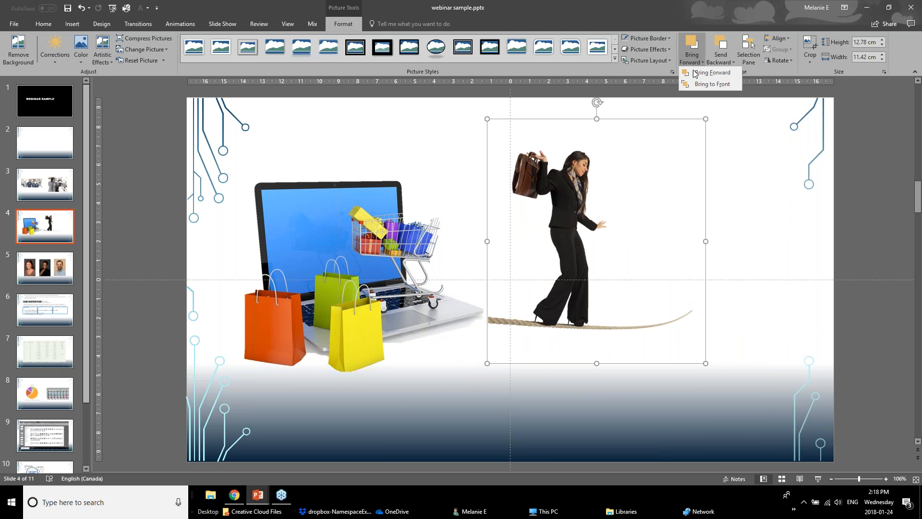
pyautogui.click(732, 83)
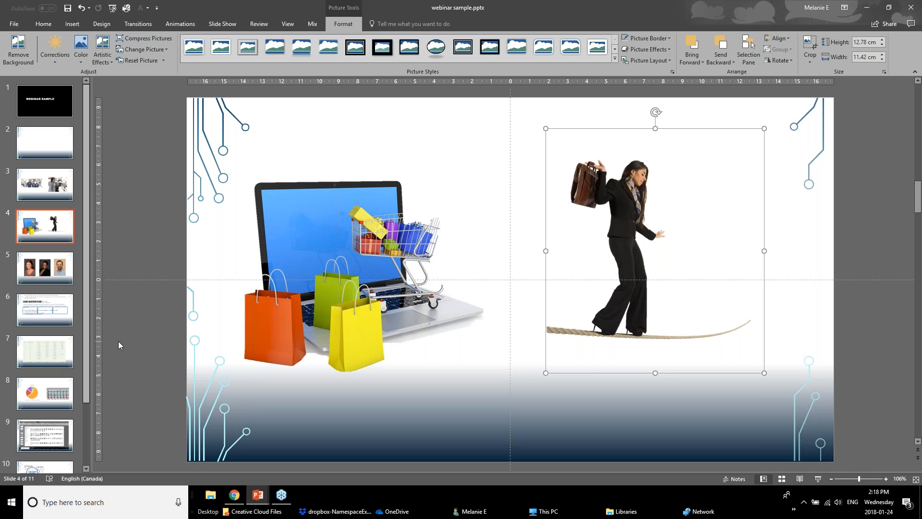
# On slide 5, crop the first woman's portrait to an oval shape
pyautogui.click(34, 270)
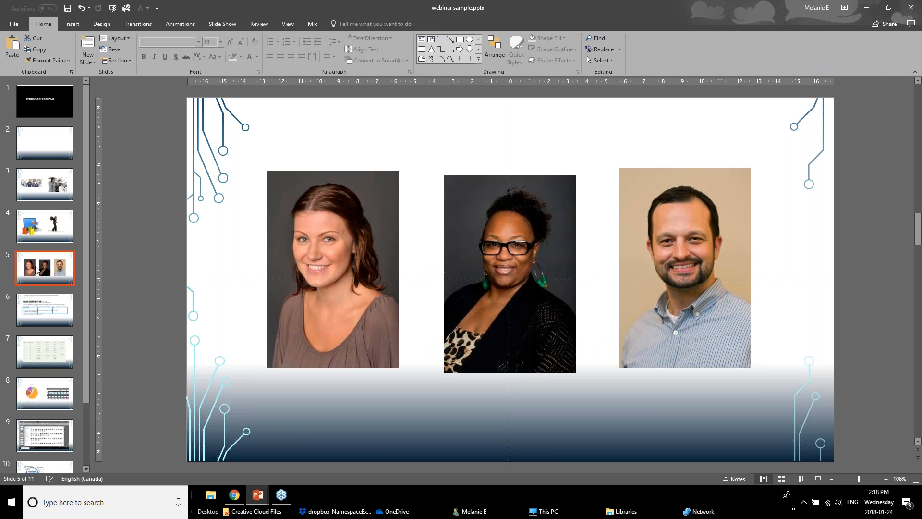
pyautogui.click(279, 287)
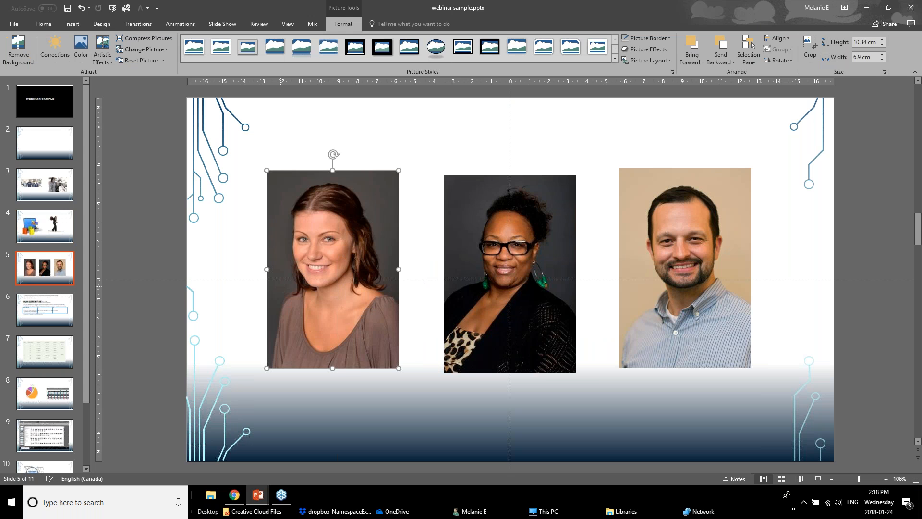
pyautogui.click(472, 292)
pyautogui.click(624, 296)
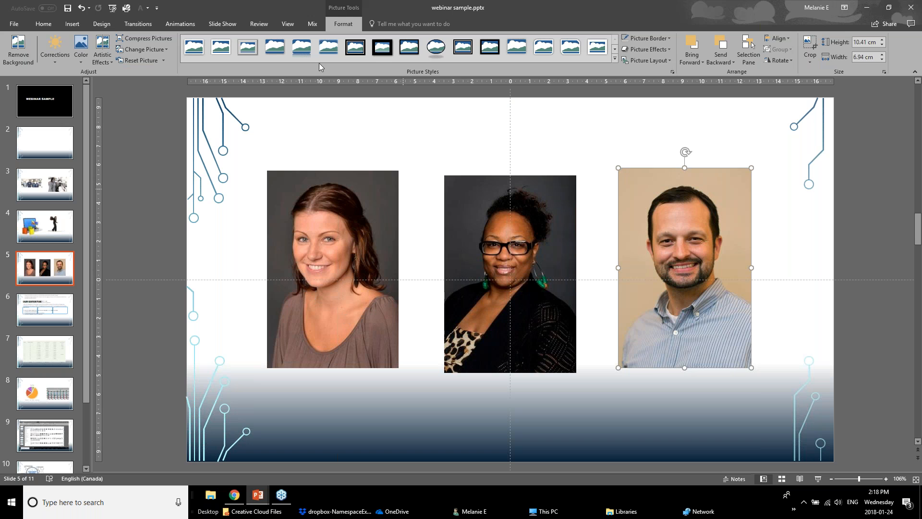
pyautogui.click(358, 293)
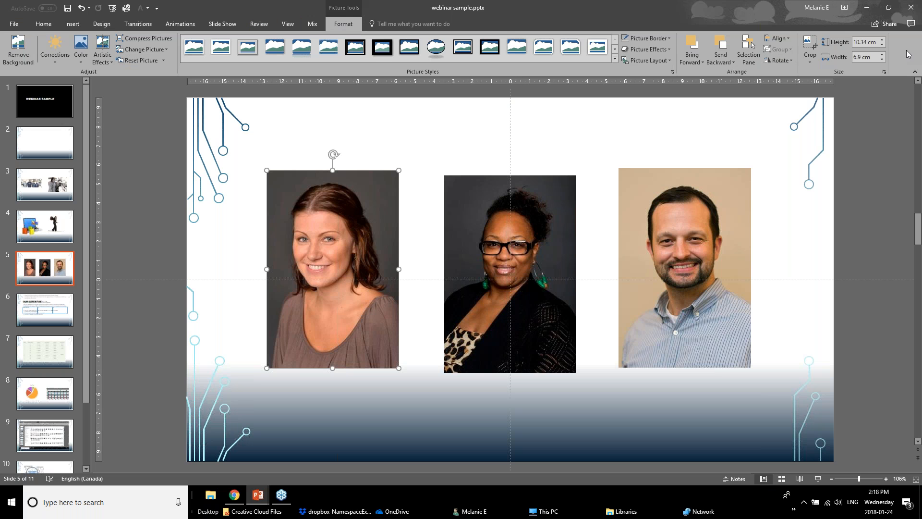
pyautogui.click(813, 42)
pyautogui.click(812, 65)
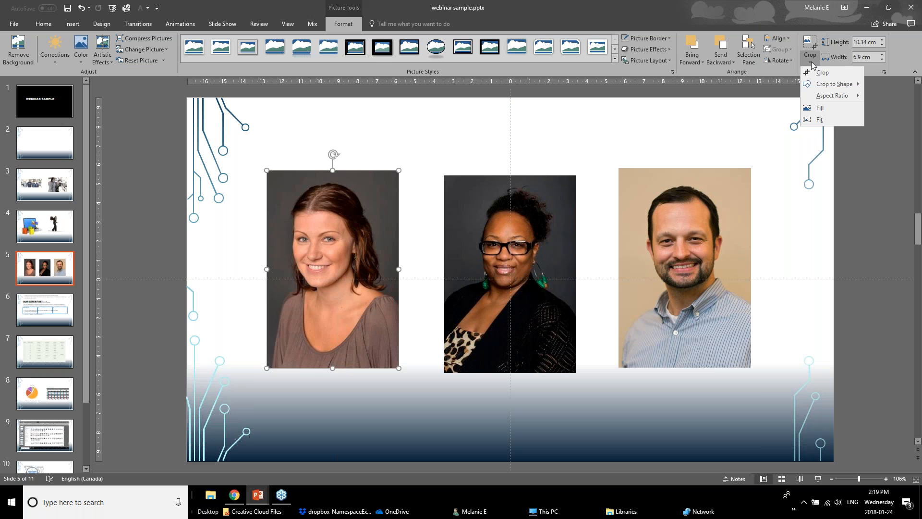
pyautogui.moveTo(818, 87)
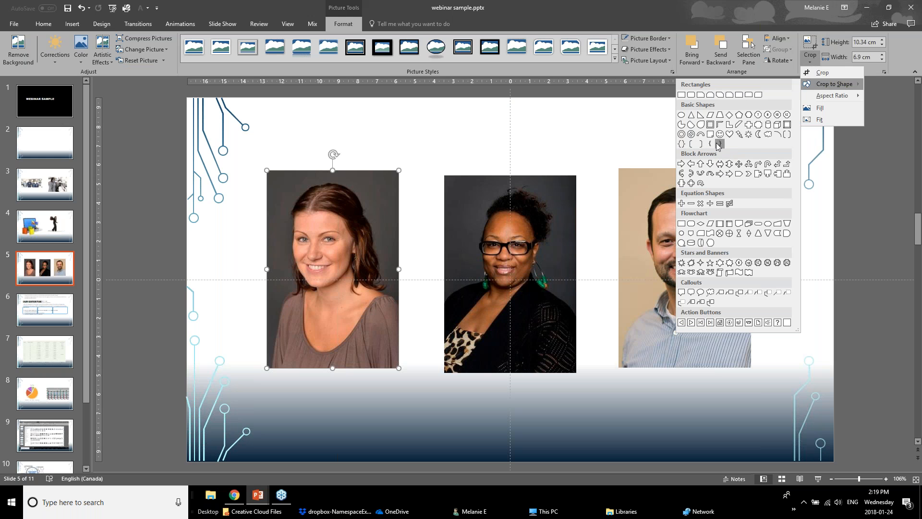
pyautogui.click(682, 116)
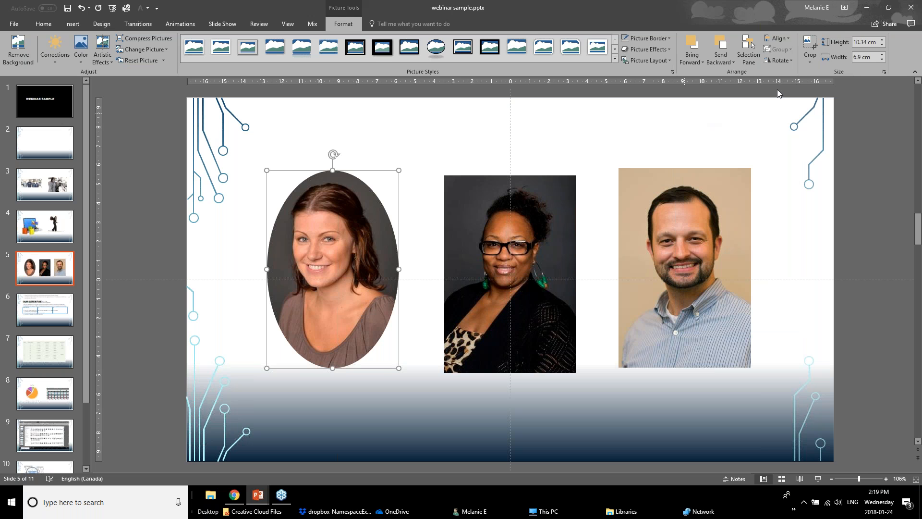
# Crop the oval portrait closer around the woman's face, to about 6.11 cm high and 5.48 cm wide
pyautogui.click(810, 43)
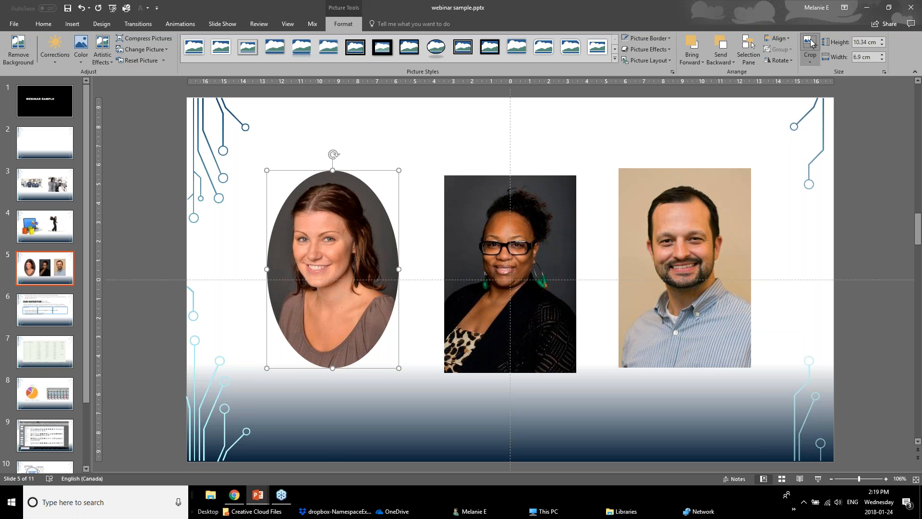
pyautogui.moveTo(333, 369); pyautogui.dragTo(334, 313)
pyautogui.moveTo(333, 174); pyautogui.dragTo(339, 187)
pyautogui.moveTo(269, 246); pyautogui.dragTo(276, 246)
pyautogui.moveTo(388, 249); pyautogui.dragTo(379, 244)
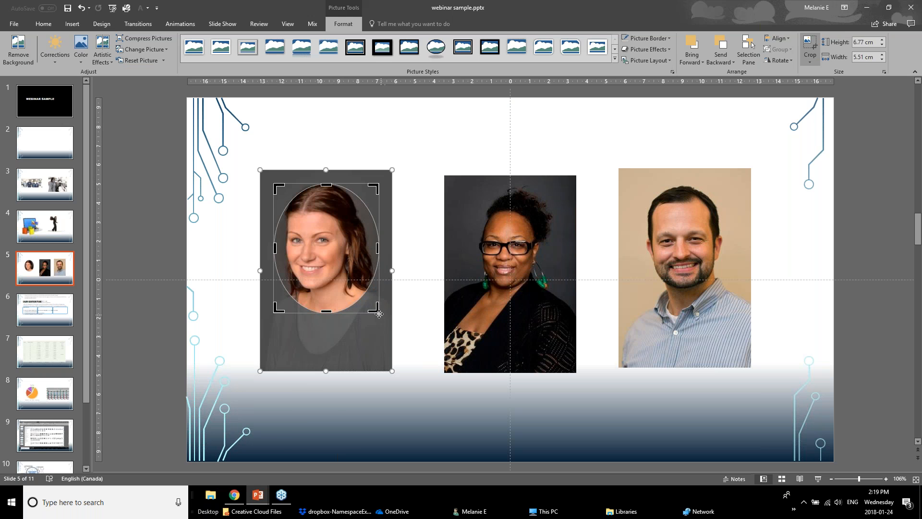
pyautogui.moveTo(377, 307); pyautogui.dragTo(377, 297)
pyautogui.click(241, 331)
# Move the cropped oval portrait slightly lower on the slide and deselect it
pyautogui.click(313, 263)
pyautogui.moveTo(346, 245)
pyautogui.mouseDown()
pyautogui.moveTo(366, 250)
pyautogui.moveTo(342, 255)
pyautogui.mouseUp()
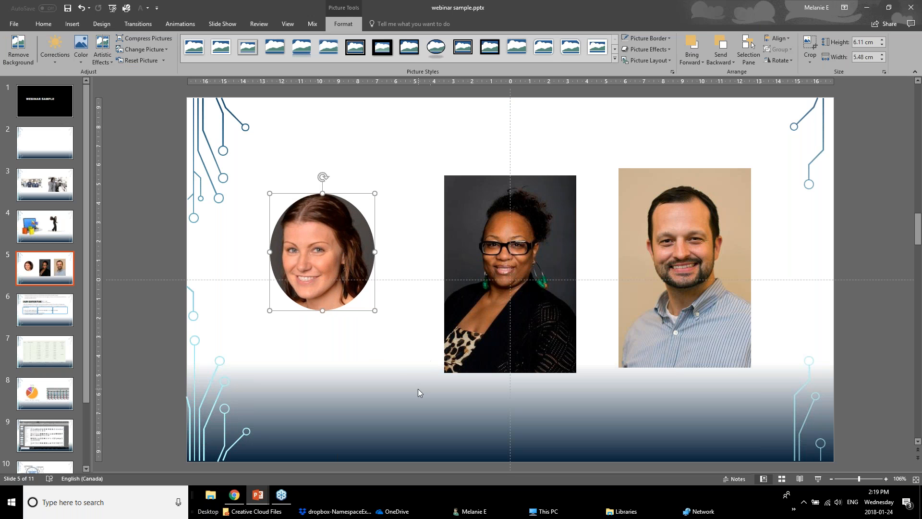
pyautogui.click(336, 351)
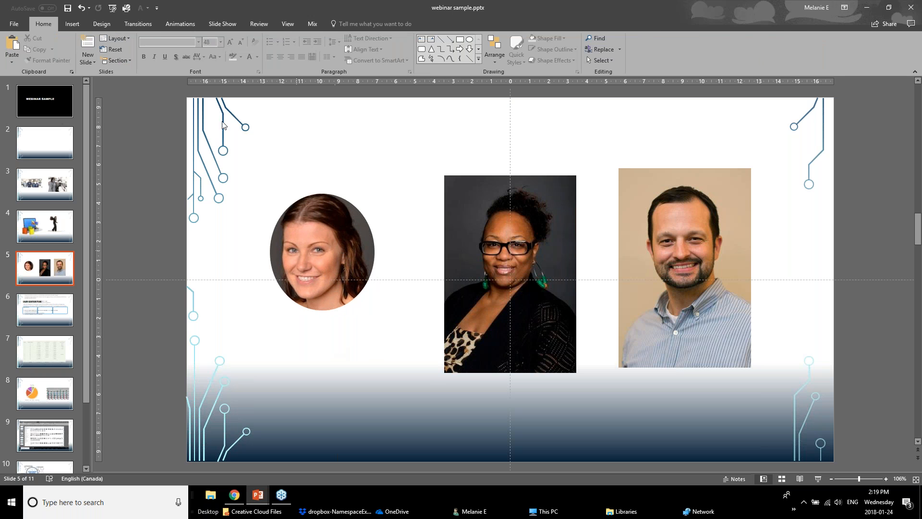
# Copy the first portrait's oval shape to the middle portrait with Format Painter
pyautogui.click(357, 267)
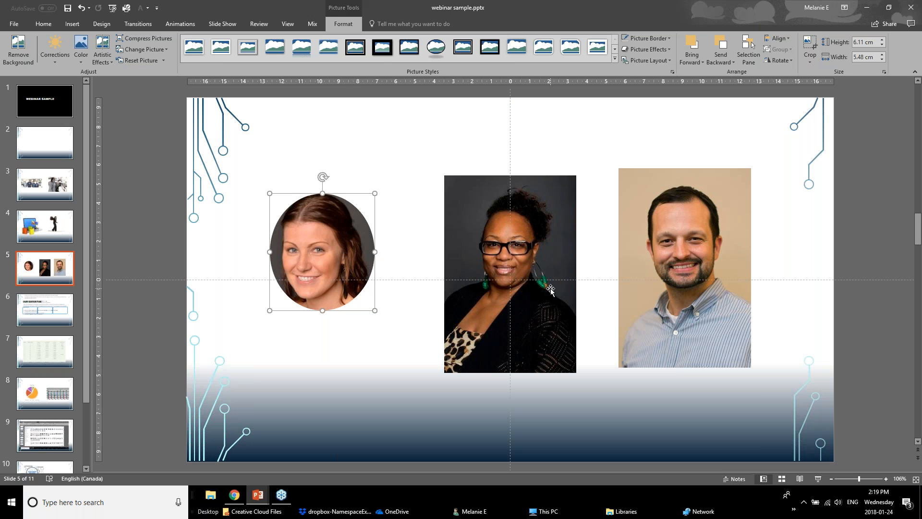
pyautogui.click(44, 24)
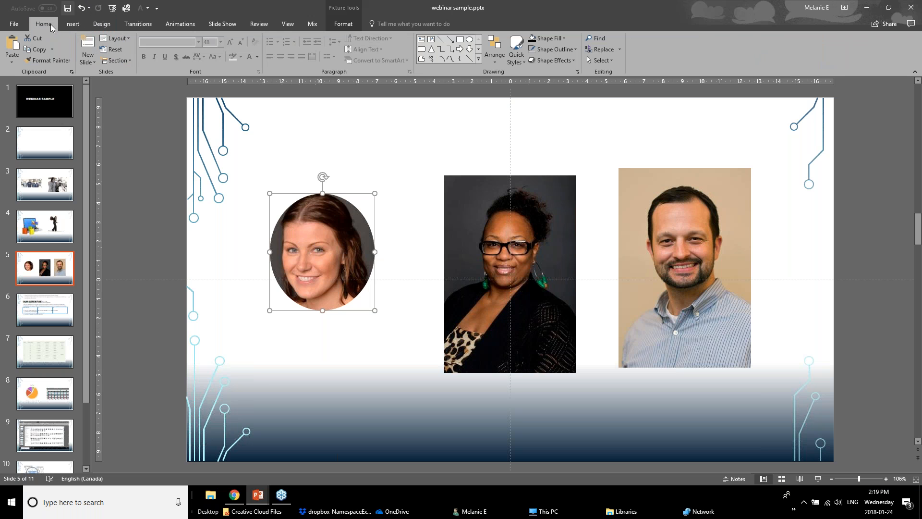
pyautogui.click(50, 60)
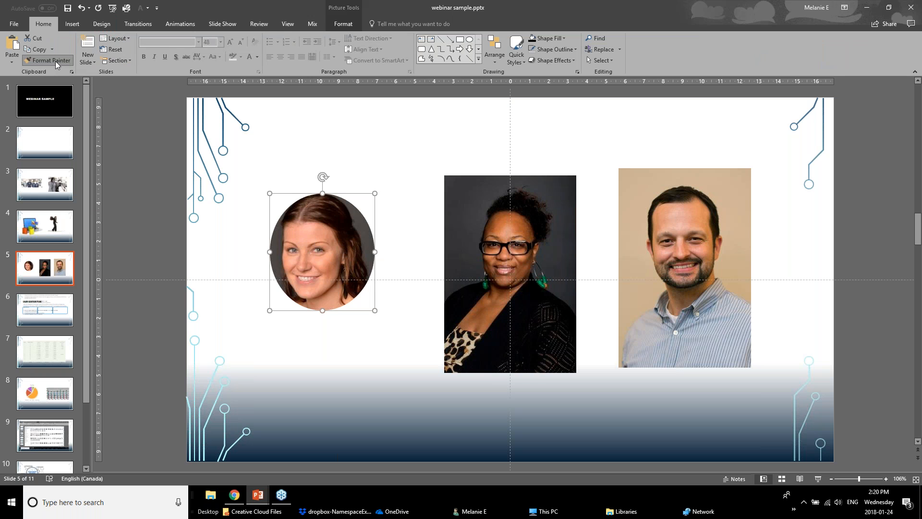
pyautogui.click(496, 203)
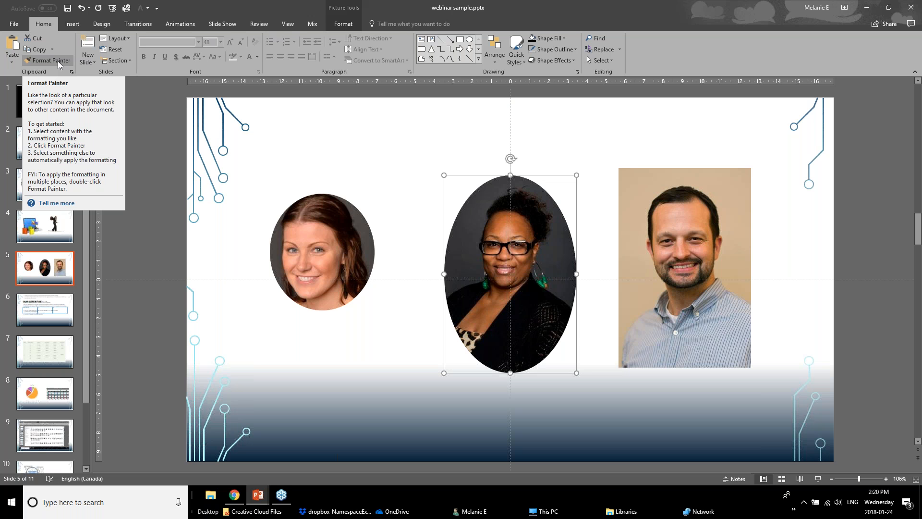
# Copy the first portrait's oval shape to the man's portrait with Format Painter, leaving all portraits deselected
pyautogui.click(330, 256)
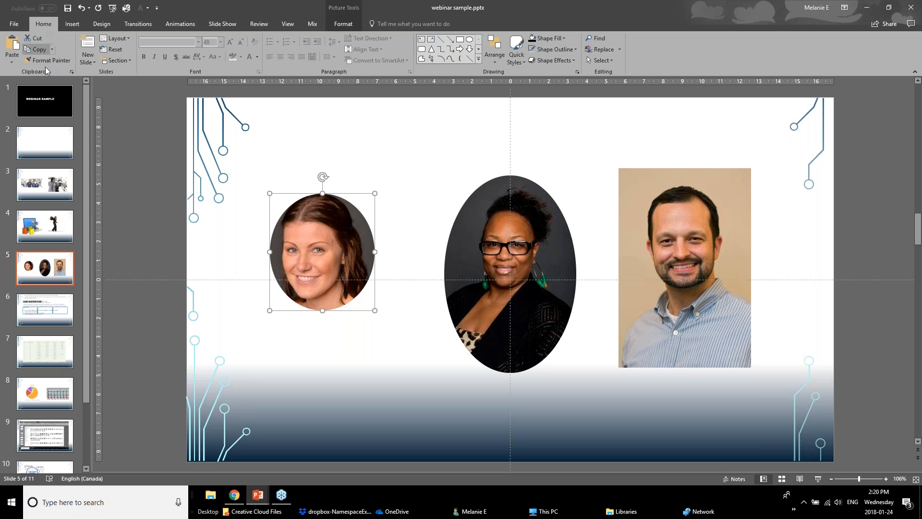
pyautogui.click(667, 246)
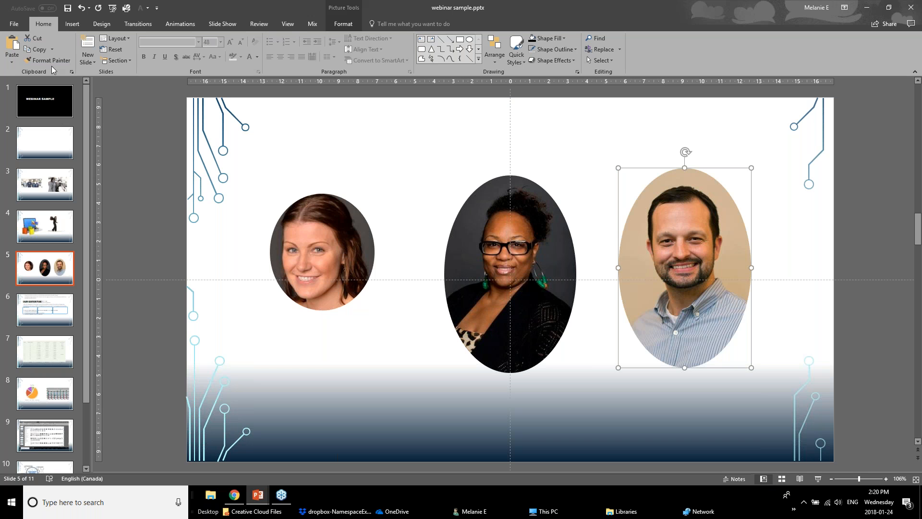
pyautogui.click(478, 300)
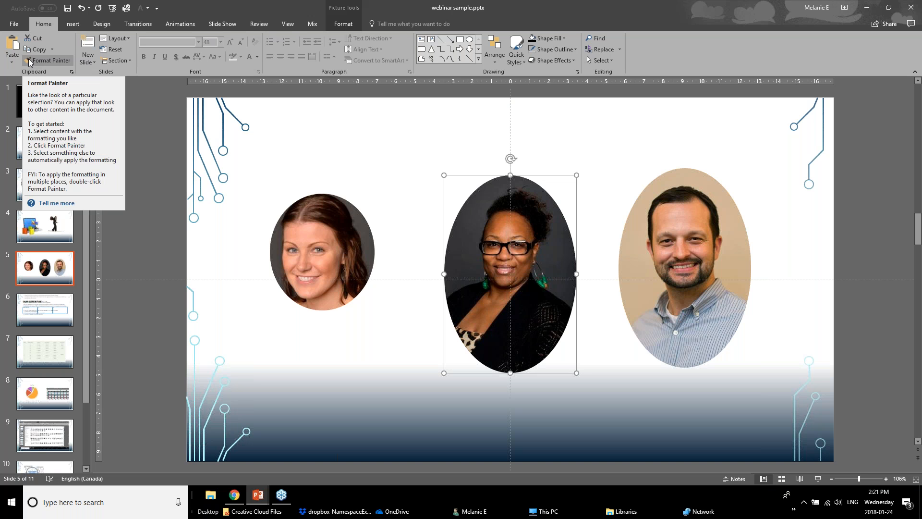
pyautogui.click(289, 404)
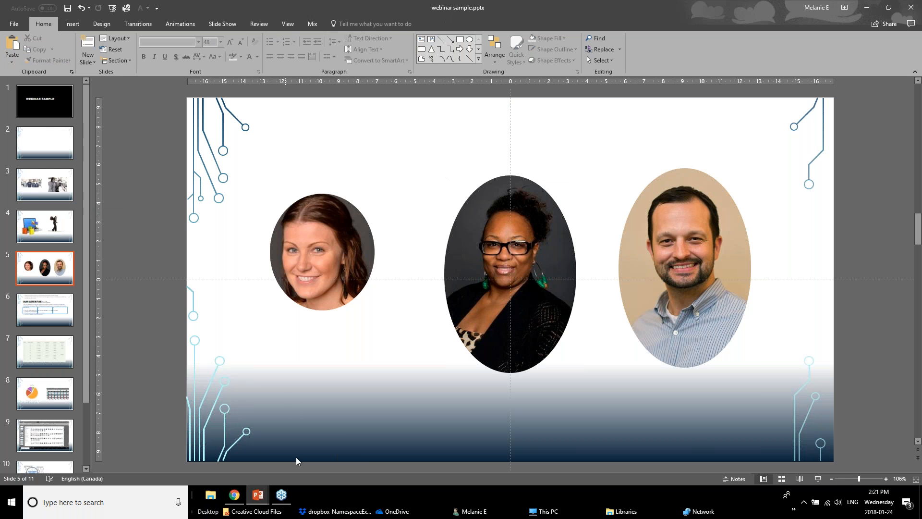
# Switch to the Powerpoint Webinar January 2018 v1 presentation and show the Cropping & Framing slide
pyautogui.click(258, 495)
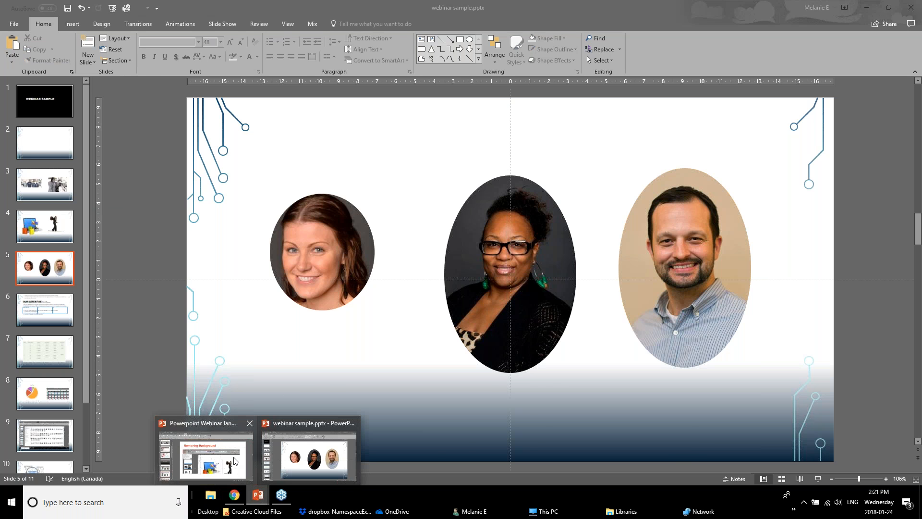
pyautogui.click(235, 461)
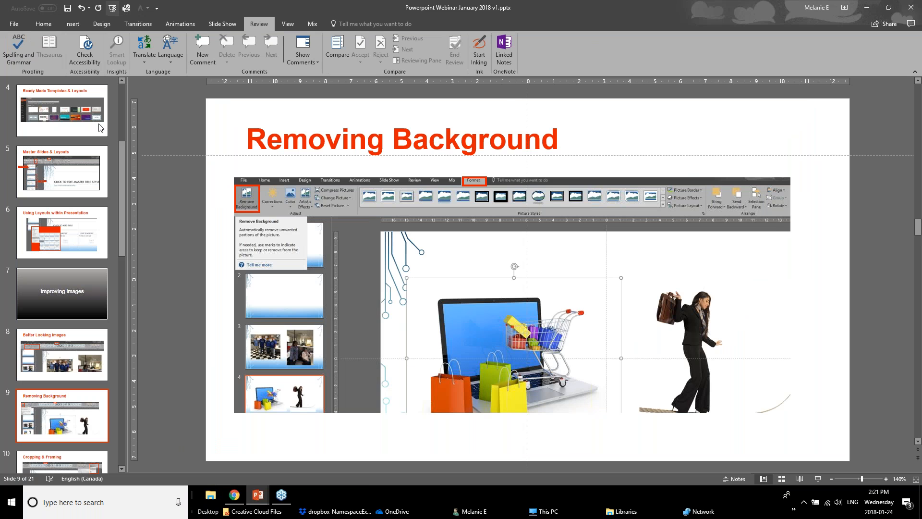
pyautogui.click(85, 368)
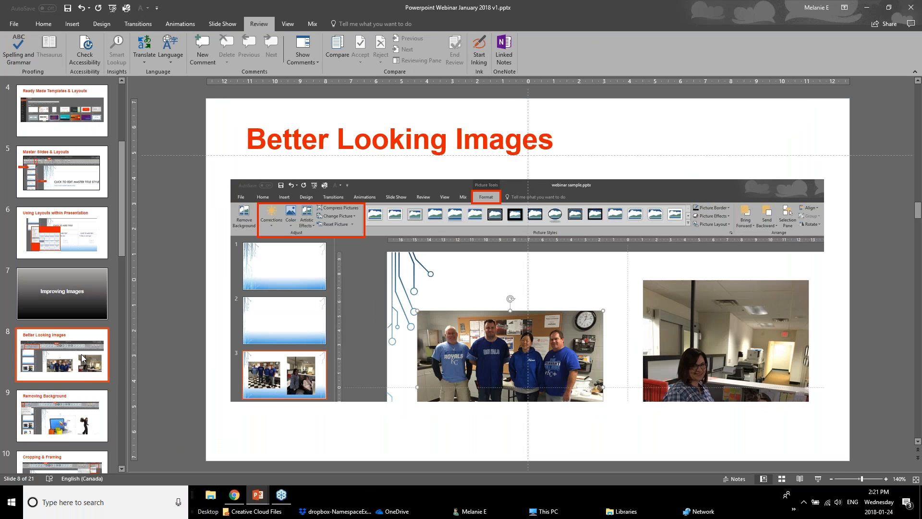
pyautogui.scroll(-2, 83, 357)
pyautogui.click(82, 357)
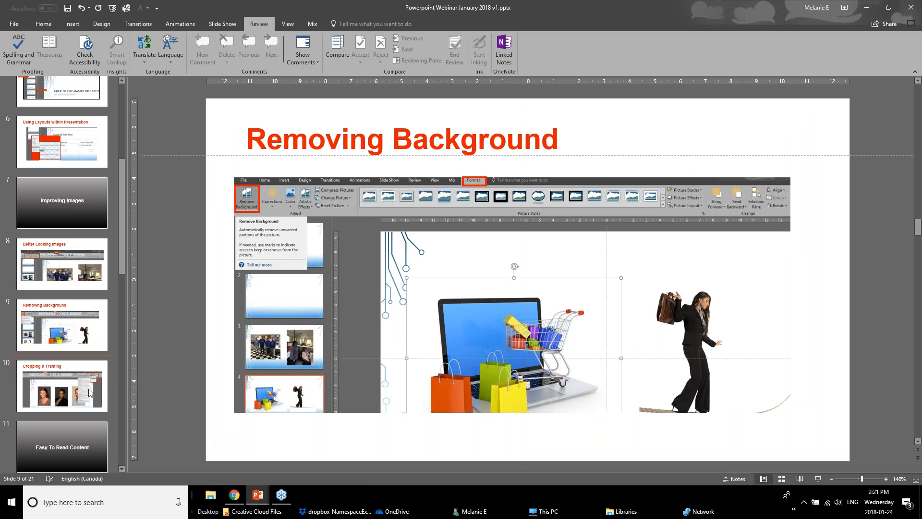
pyautogui.scroll(-1, 69, 390)
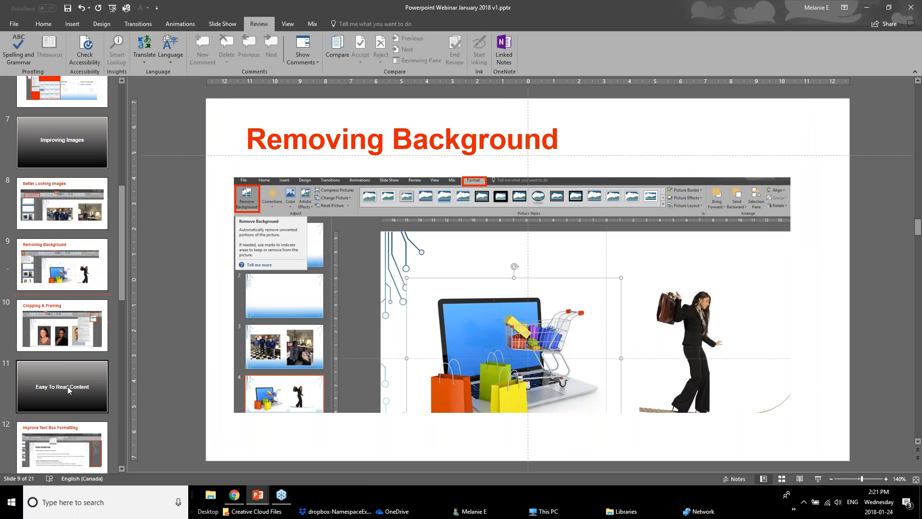
pyautogui.click(69, 323)
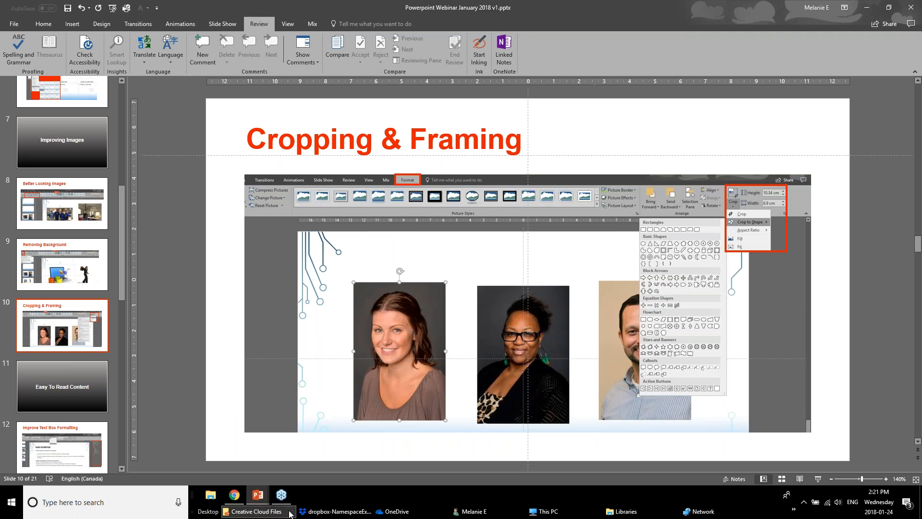
# Return to webinar sample.pptx, apply the tilted white-frame picture style to the first portrait and move it slightly higher
pyautogui.click(257, 495)
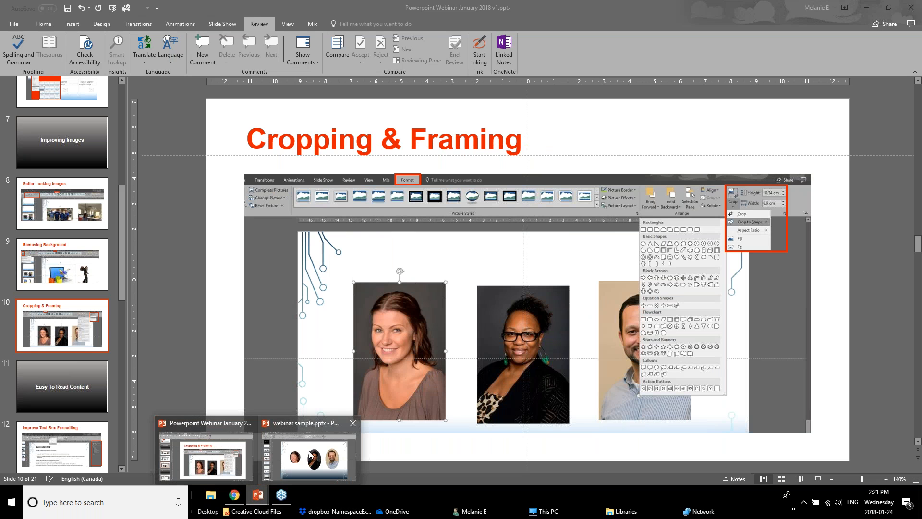
pyautogui.moveTo(269, 499)
pyautogui.click(312, 455)
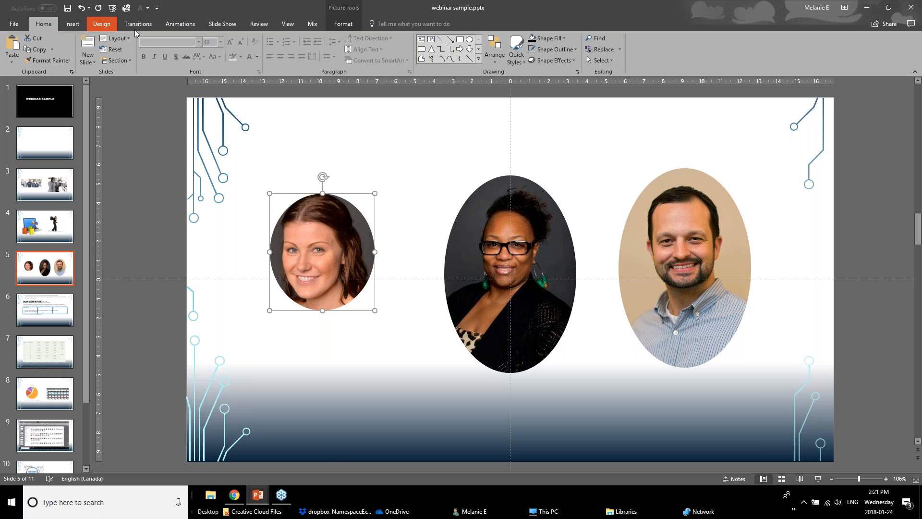
pyautogui.click(345, 14)
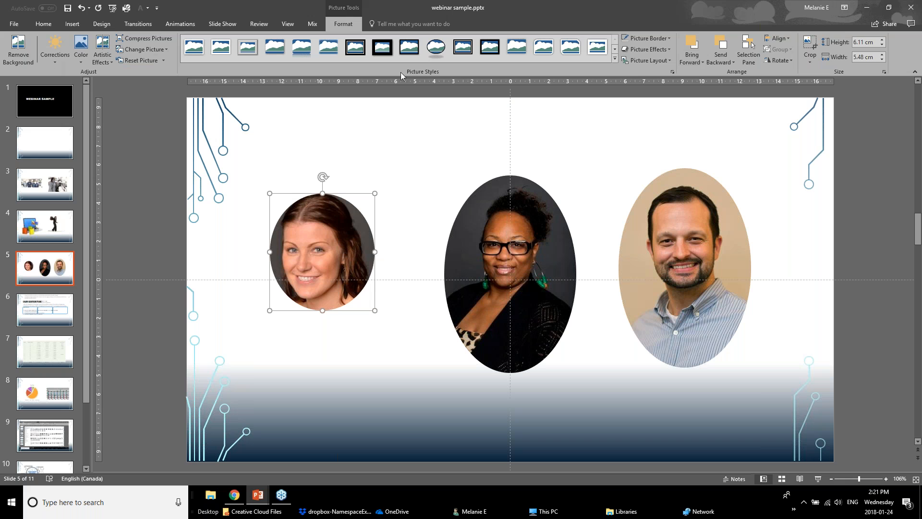
pyautogui.click(615, 59)
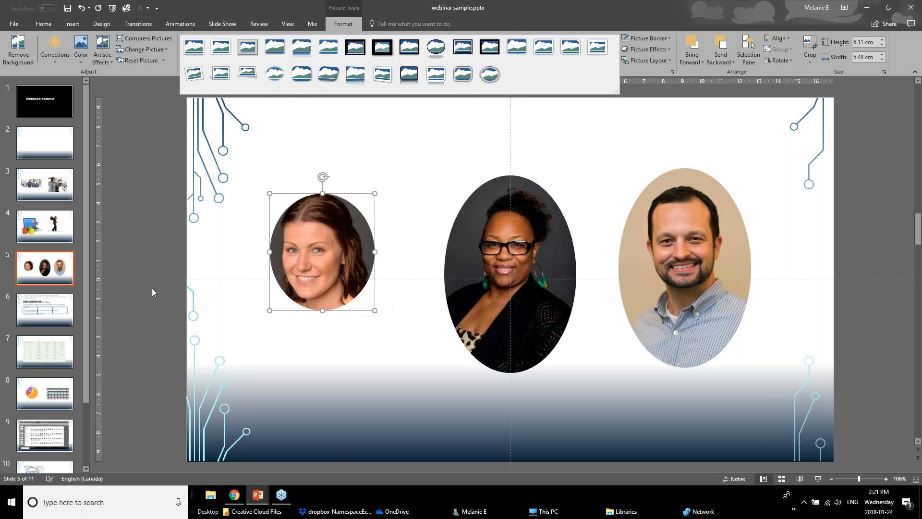
pyautogui.click(202, 70)
pyautogui.moveTo(334, 277); pyautogui.dragTo(349, 254)
pyautogui.click(185, 286)
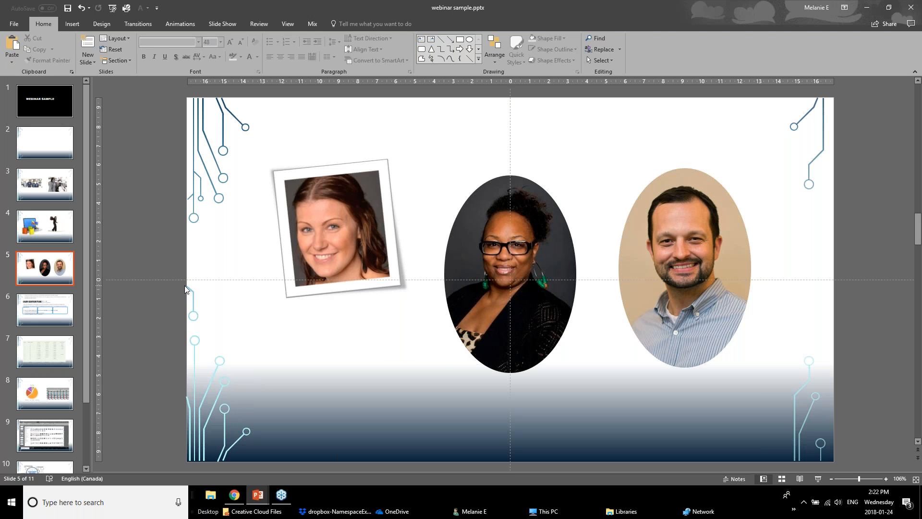
# Look at the picture border options for the middle oval portrait, leaving its border as is
pyautogui.doubleClick(485, 236)
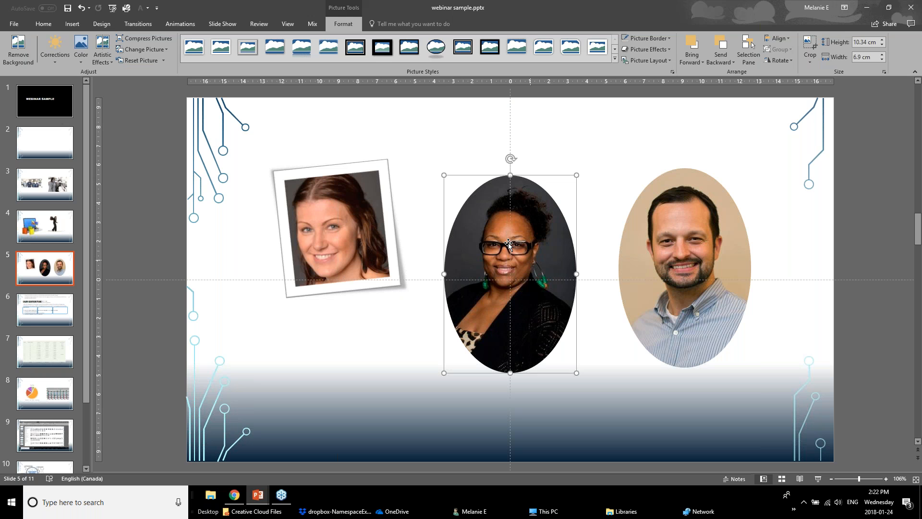
pyautogui.click(645, 40)
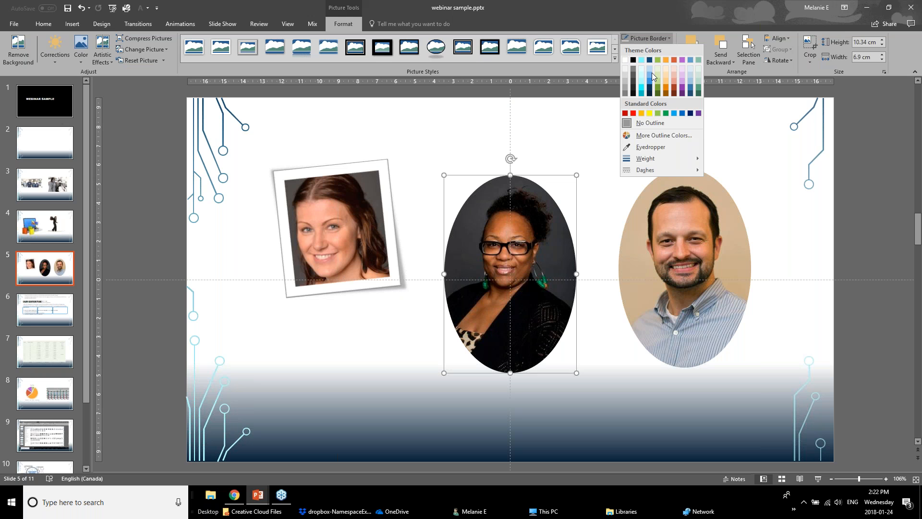
pyautogui.click(578, 142)
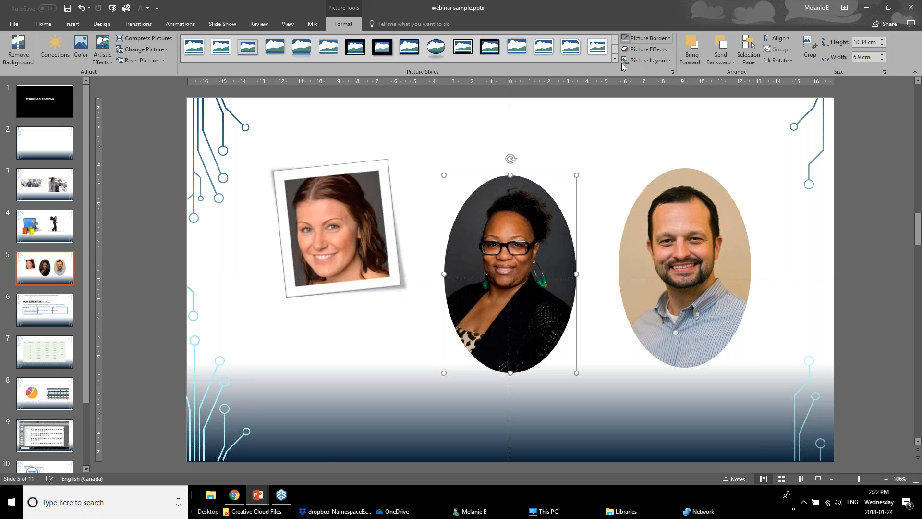
# Look at the picture border colours and shadow effects for the middle oval portrait and select the first portrait
pyautogui.click(649, 39)
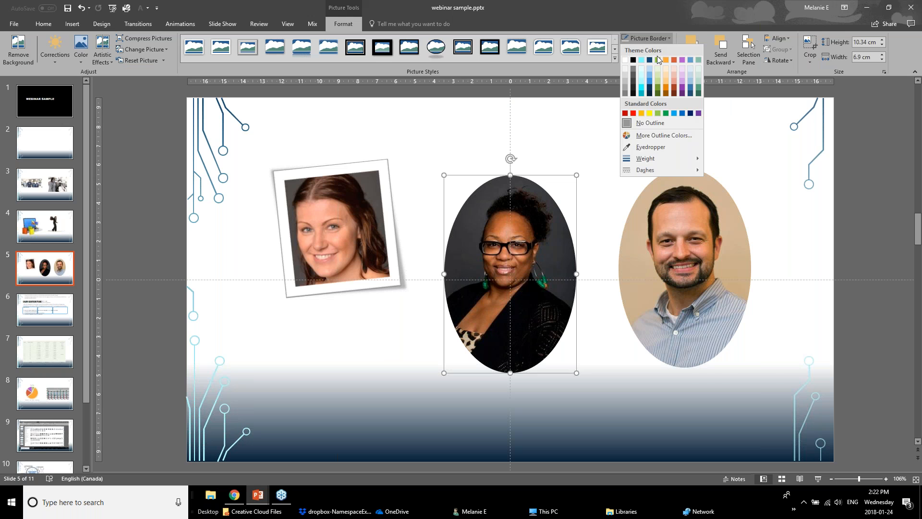
pyautogui.press('Escape')
pyautogui.click(662, 49)
pyautogui.moveTo(654, 89)
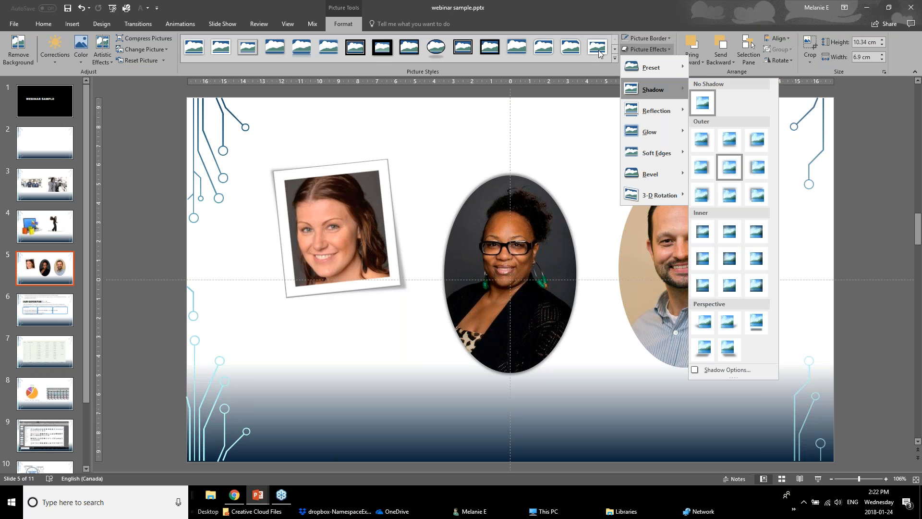
pyautogui.click(338, 226)
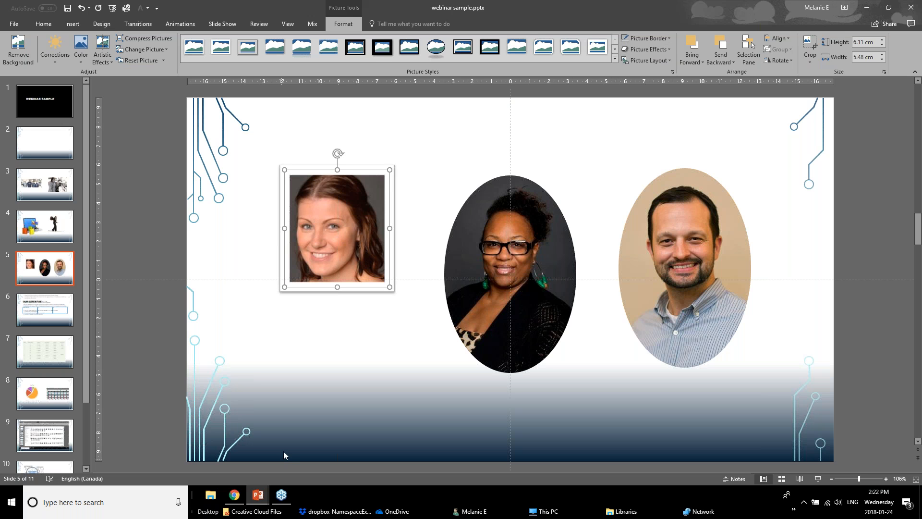
# Switch to the Powerpoint Webinar January 2018 v1 presentation and show the Easy To Read Content and Improve Text Box Formatting slides
pyautogui.moveTo(265, 502)
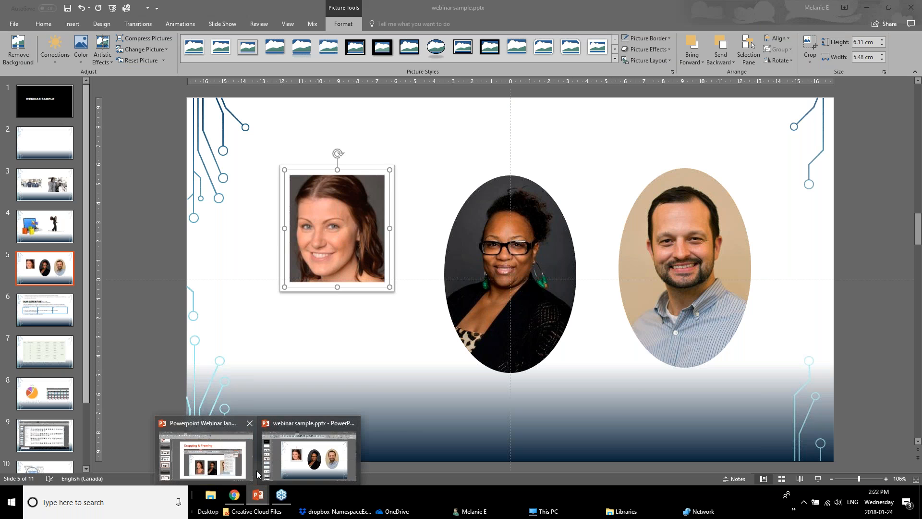
pyautogui.click(246, 472)
pyautogui.scroll(-1, 106, 371)
pyautogui.click(79, 341)
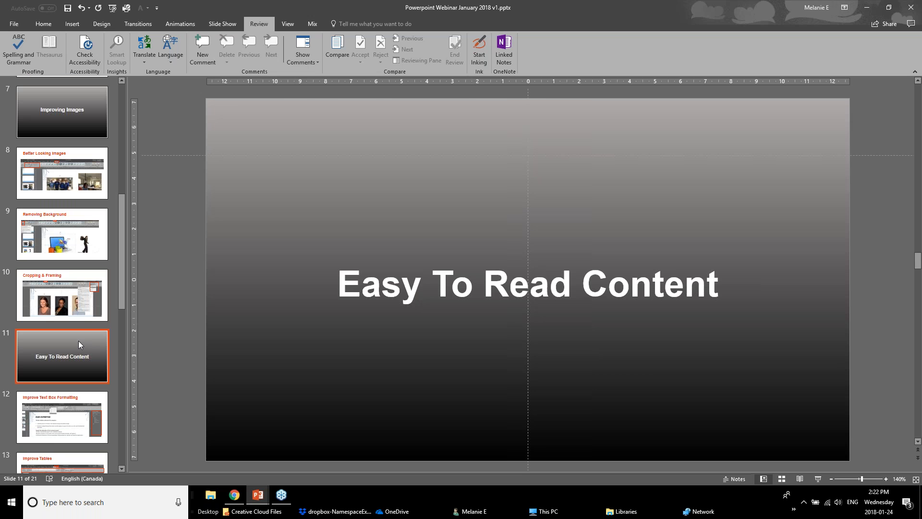
pyautogui.click(57, 423)
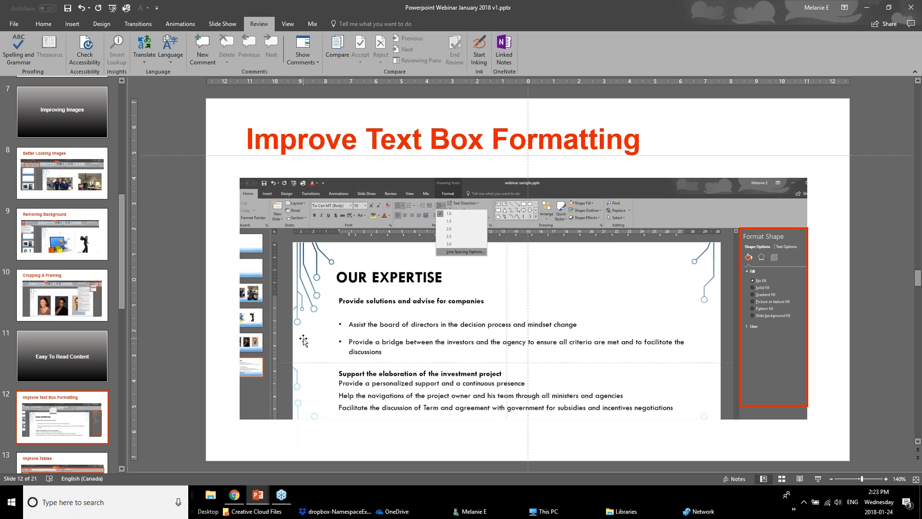
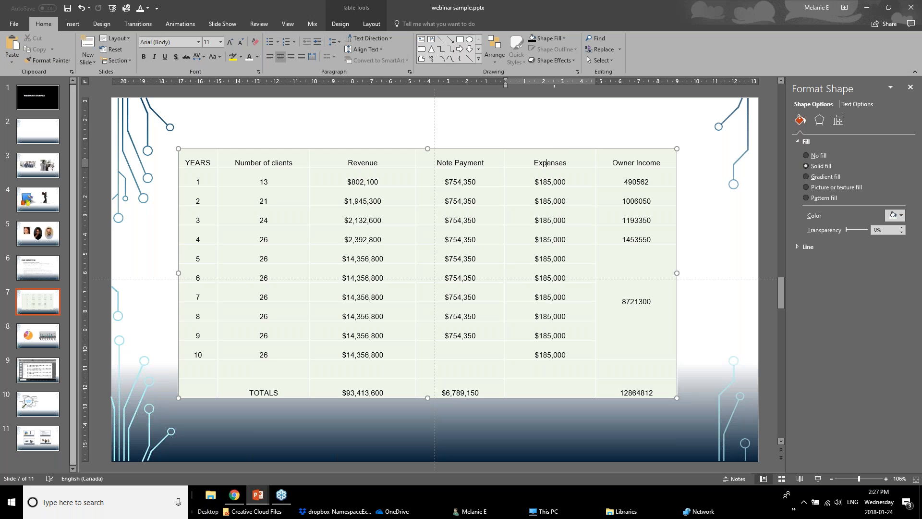
# Select the whole table on slide 7 of webinar sample.pptx and look through its style and layout options
pyautogui.click(208, 383)
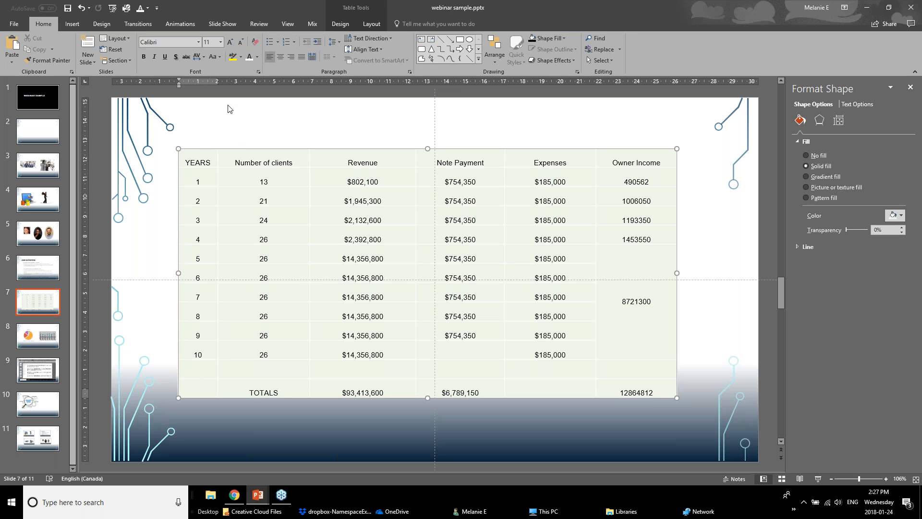
pyautogui.click(236, 150)
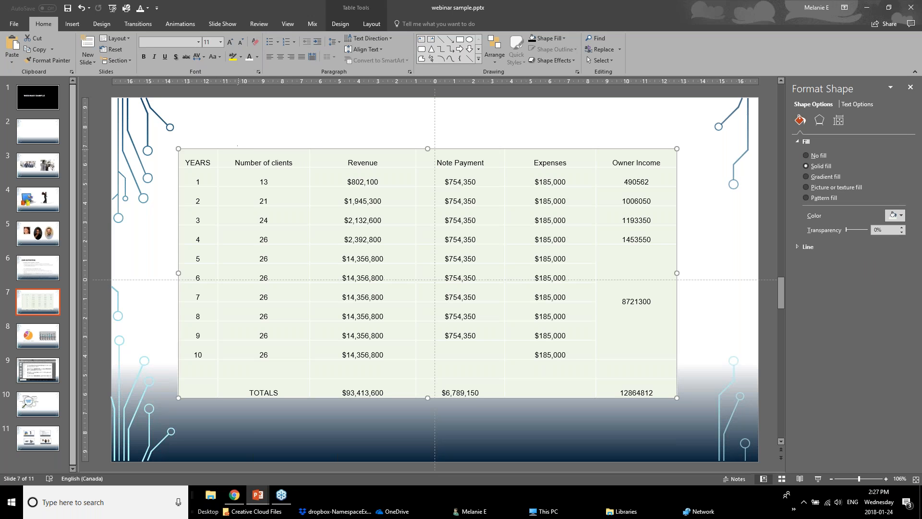
pyautogui.click(340, 25)
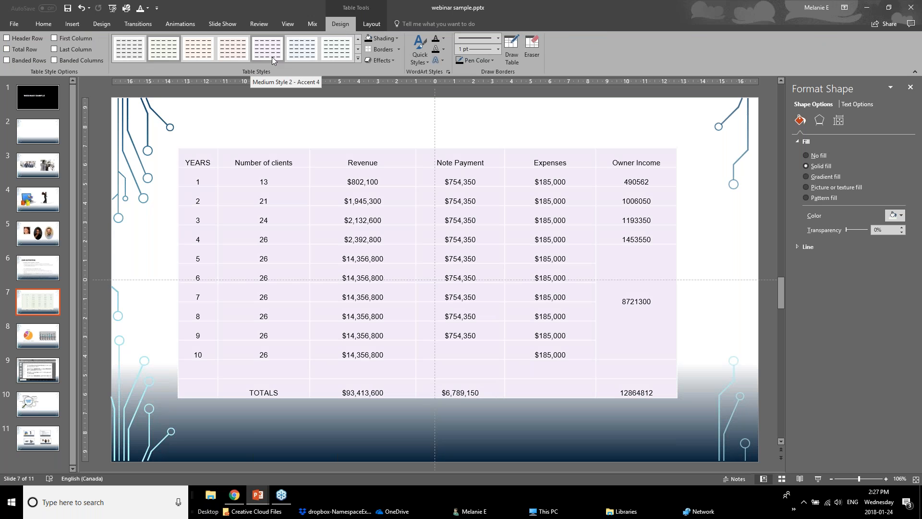
pyautogui.click(372, 24)
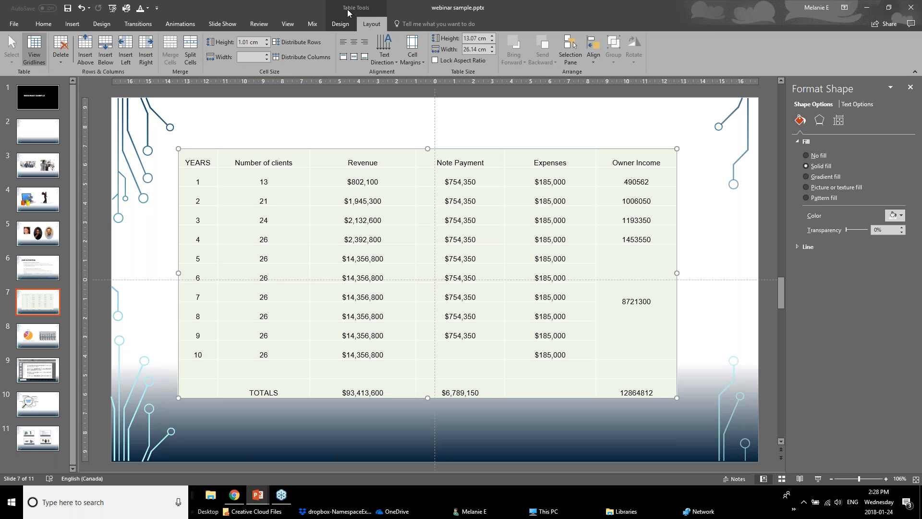
pyautogui.click(341, 24)
pyautogui.click(375, 25)
pyautogui.click(344, 24)
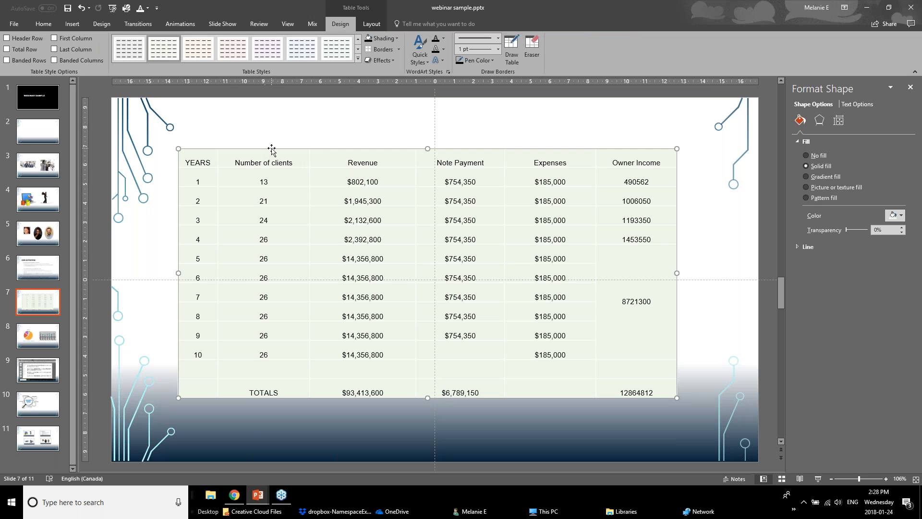
# Turn on the table's Header Row, Total Row and Last Column style options and look at the full table style gallery
pyautogui.click(7, 38)
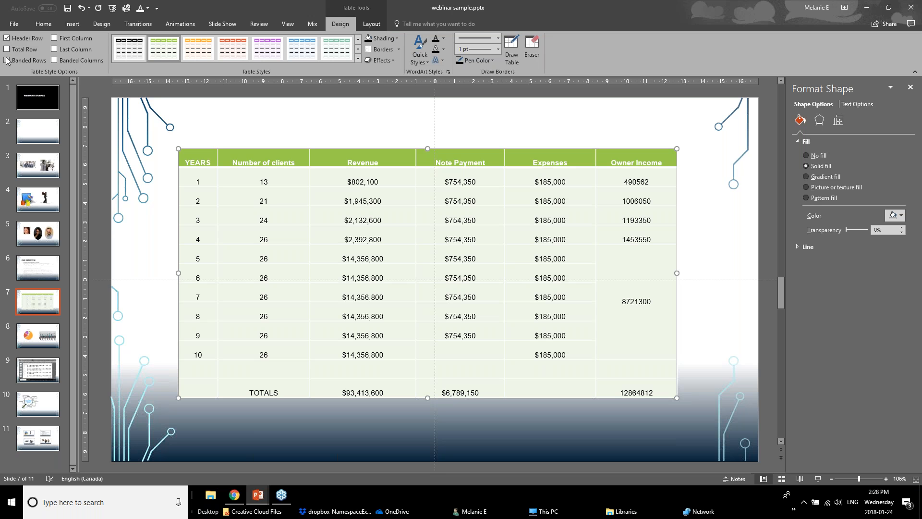
pyautogui.click(6, 49)
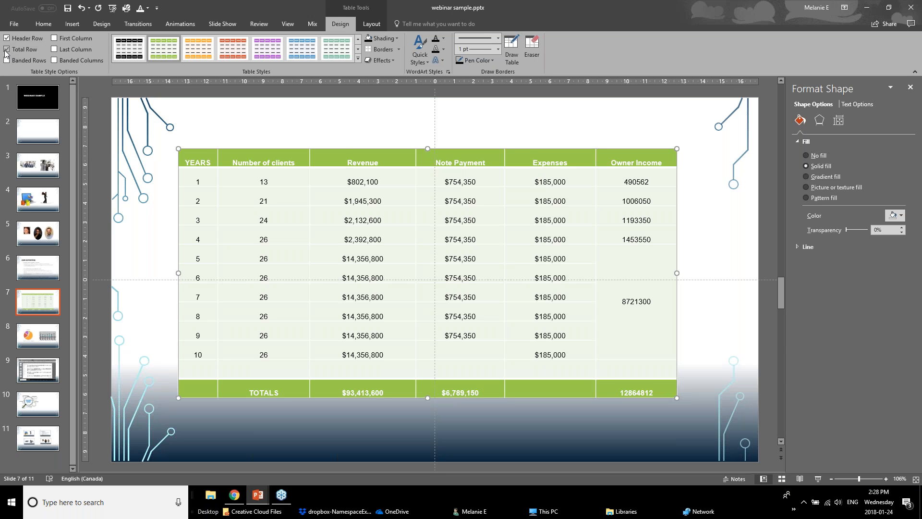
pyautogui.click(55, 50)
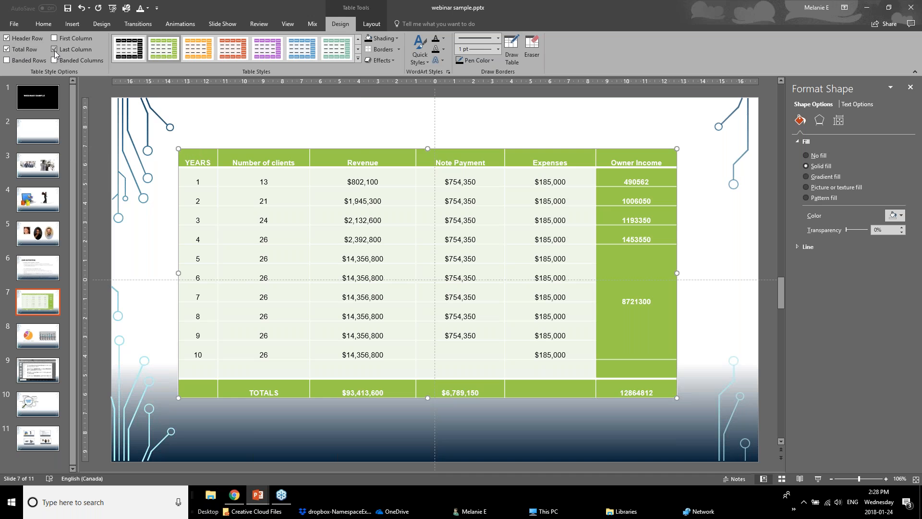
pyautogui.click(358, 59)
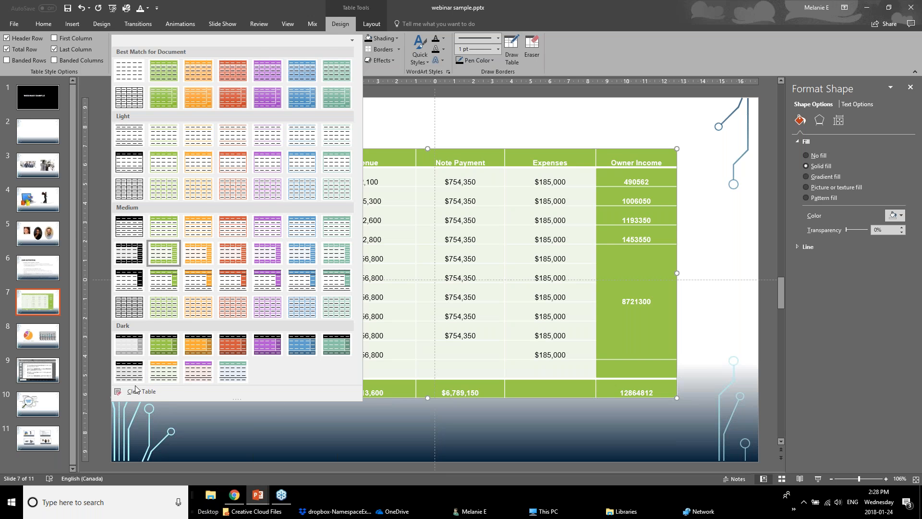
pyautogui.click(377, 145)
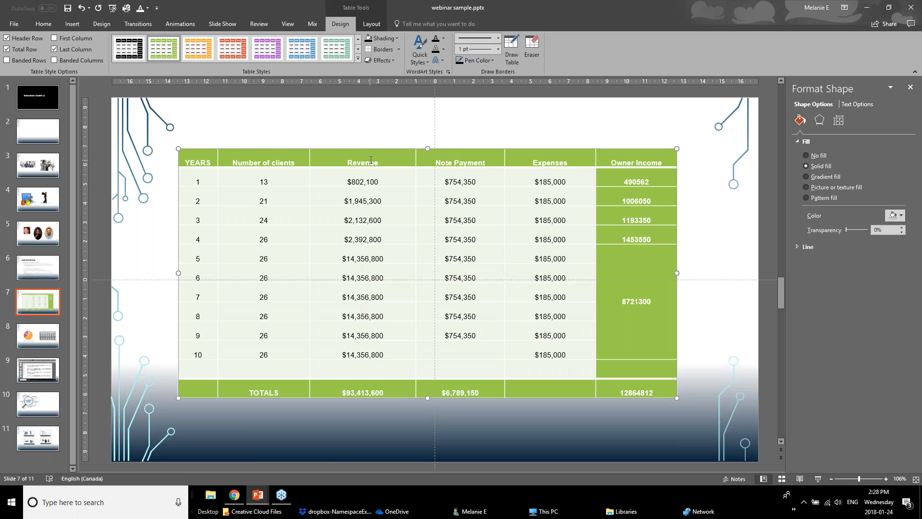
# Undo the header row, total row and last column formatting and deselect the table
pyautogui.hotkey('ctrl', 'z')
pyautogui.hotkey('ctrl', 'z')
pyautogui.hotkey('ctrl', 'z')
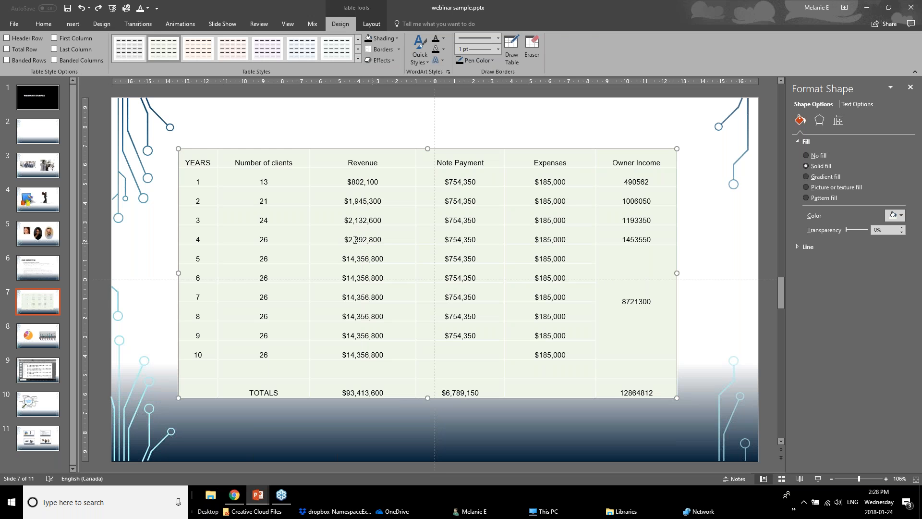
pyautogui.click(295, 120)
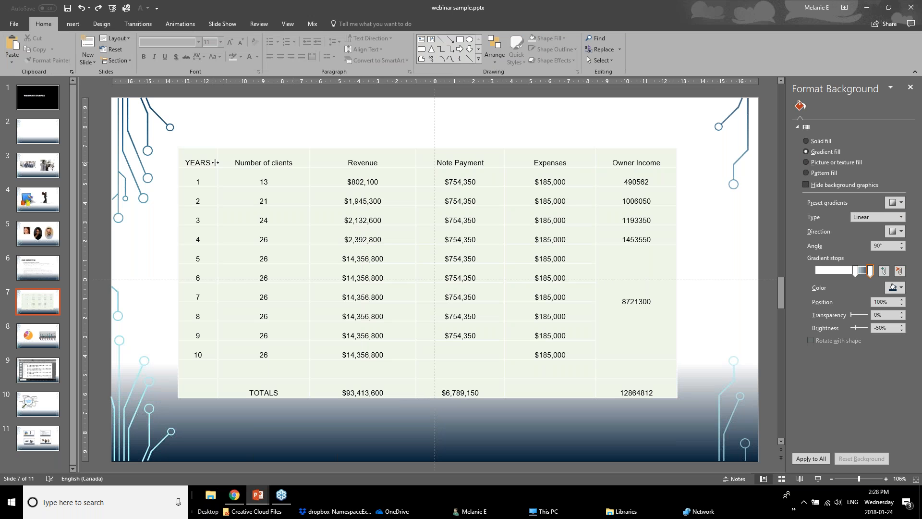
# Shade the table's header row, from YEARS to Owner Income, in dark red and set its text colour to white
pyautogui.moveTo(195, 163); pyautogui.dragTo(657, 159)
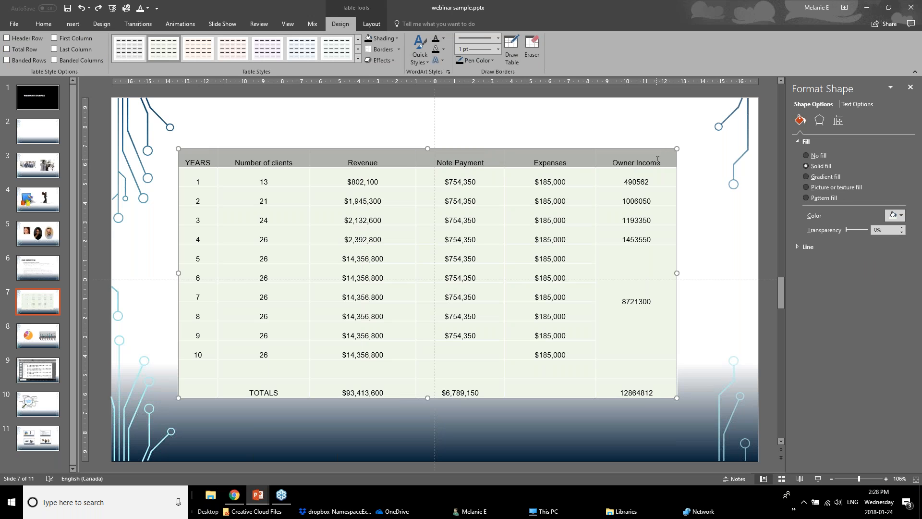
pyautogui.click(397, 38)
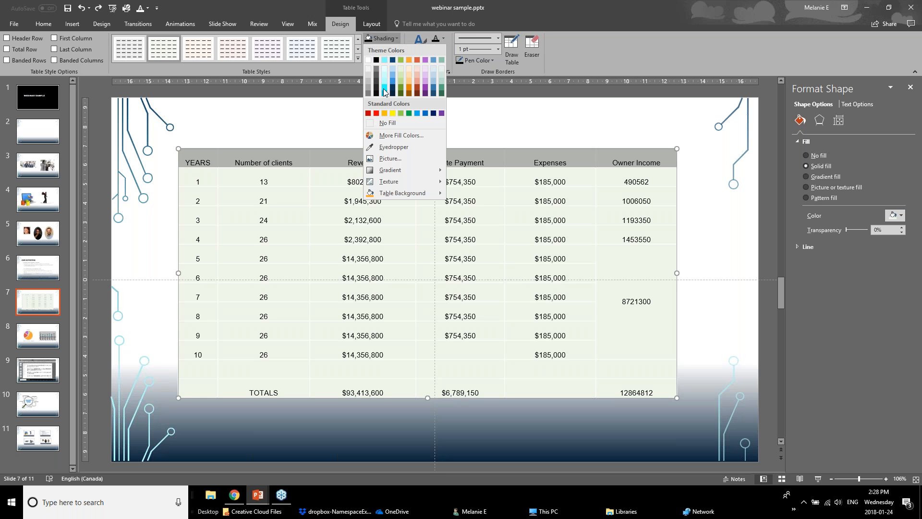
pyautogui.click(368, 113)
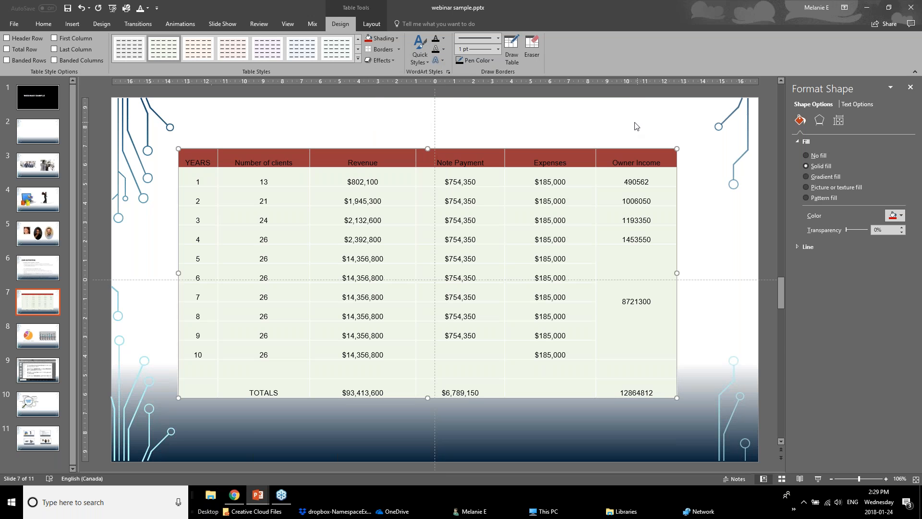
pyautogui.click(443, 41)
pyautogui.click(434, 60)
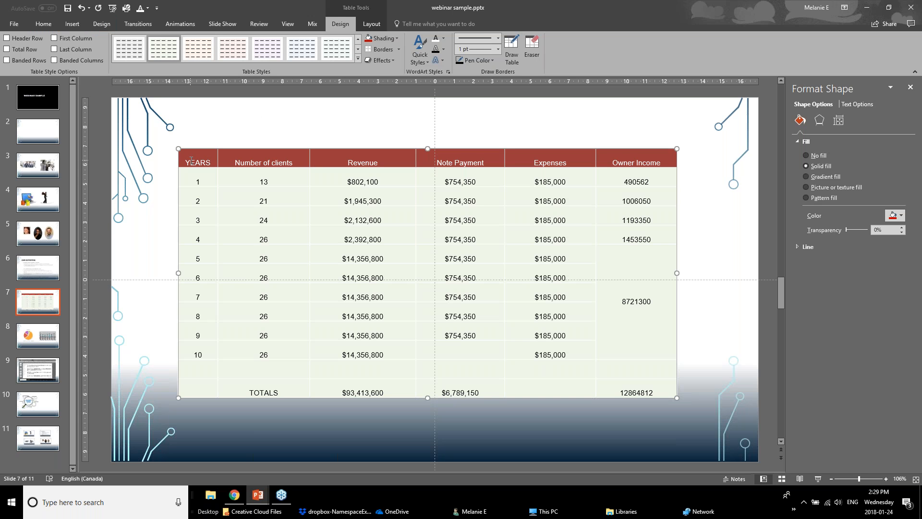
# Select all table rows below the header and set the border pen colour to light gray
pyautogui.moveTo(202, 182); pyautogui.dragTo(643, 391)
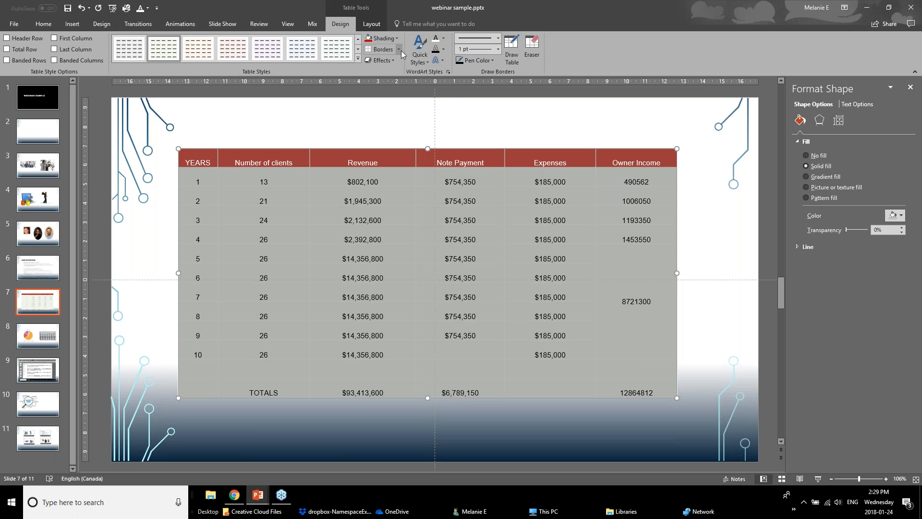
pyautogui.click(398, 49)
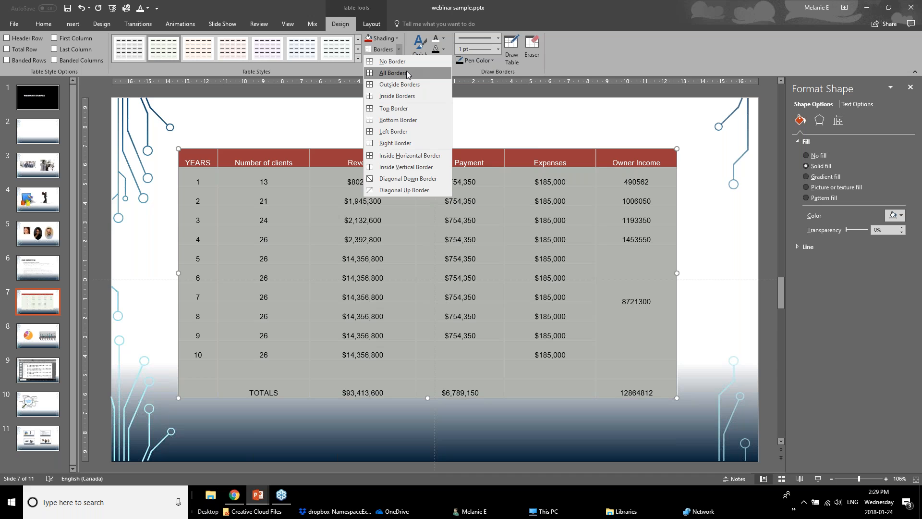
pyautogui.click(499, 51)
pyautogui.click(498, 52)
pyautogui.click(492, 57)
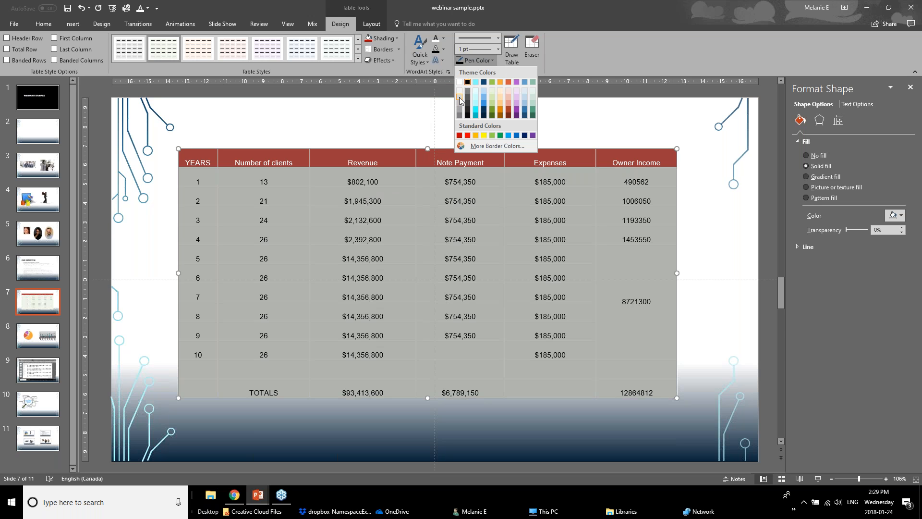
pyautogui.click(459, 103)
pyautogui.click(491, 60)
pyautogui.click(465, 102)
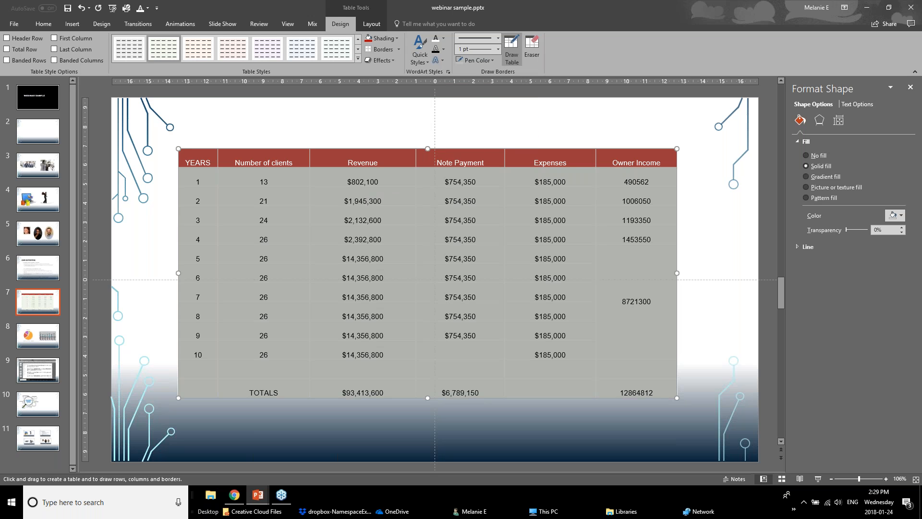
# Apply All Borders to every table row below the header and deselect the table
pyautogui.click(383, 50)
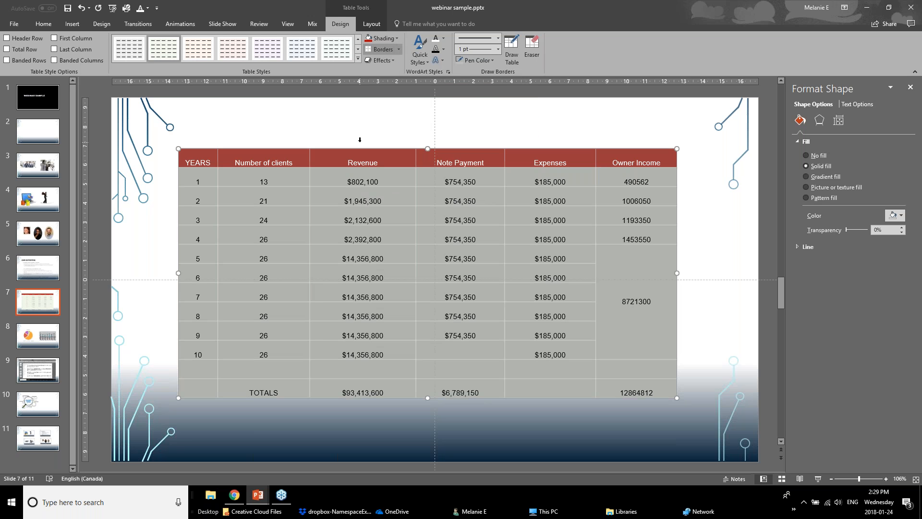
pyautogui.click(360, 139)
pyautogui.click(138, 268)
pyautogui.moveTo(201, 181); pyautogui.dragTo(662, 392)
pyautogui.click(399, 49)
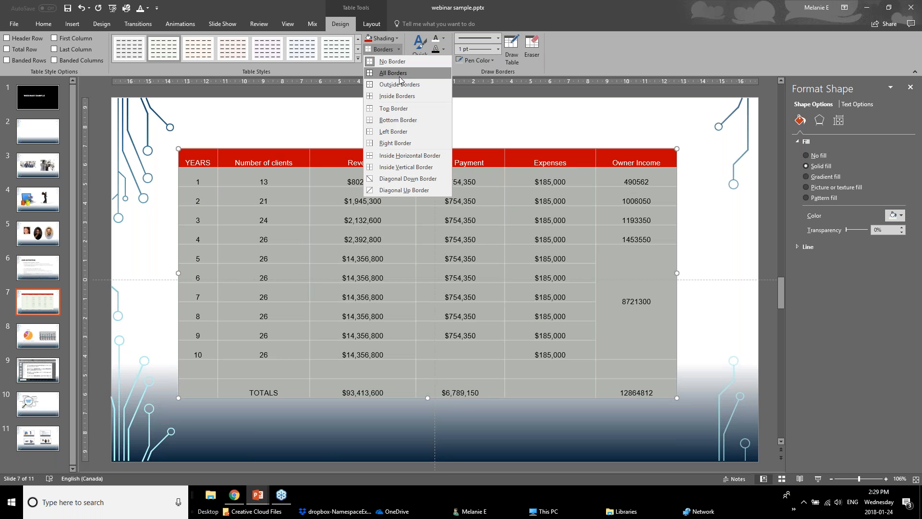
pyautogui.click(405, 75)
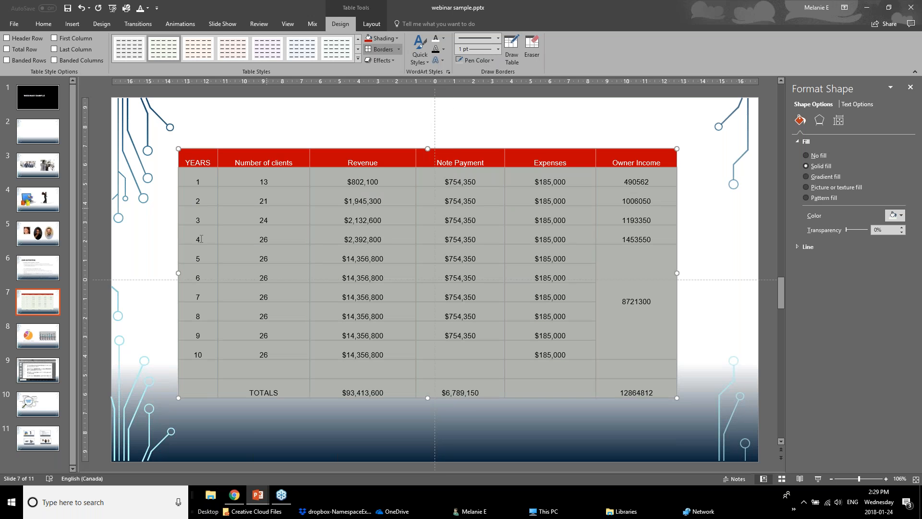
pyautogui.click(166, 252)
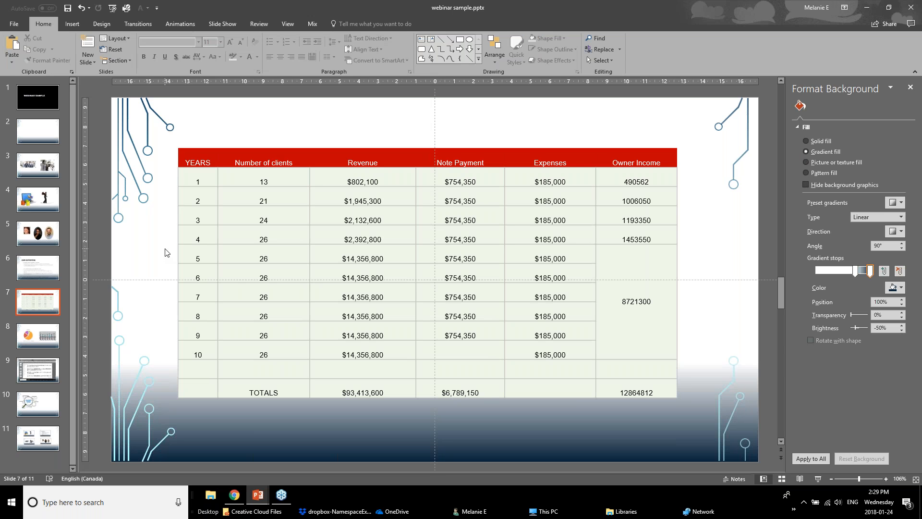
pyautogui.moveTo(198, 182); pyautogui.dragTo(646, 214)
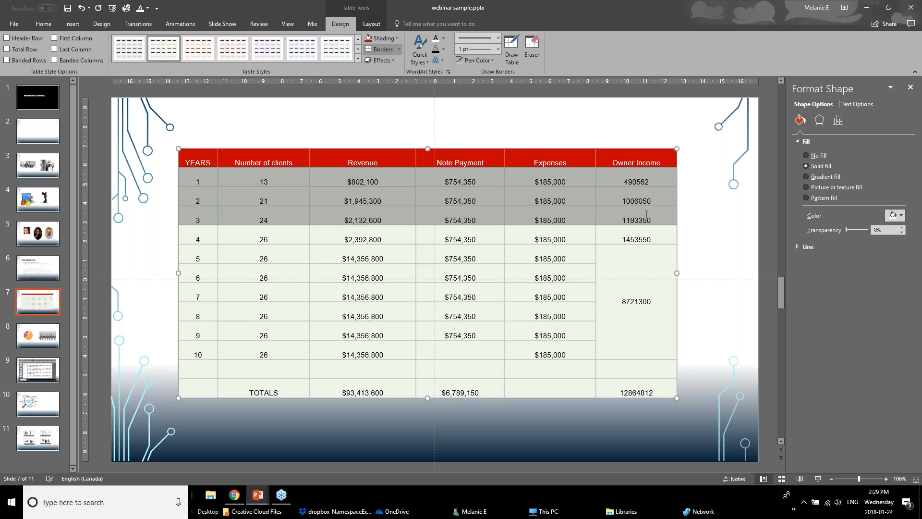
pyautogui.click(634, 256)
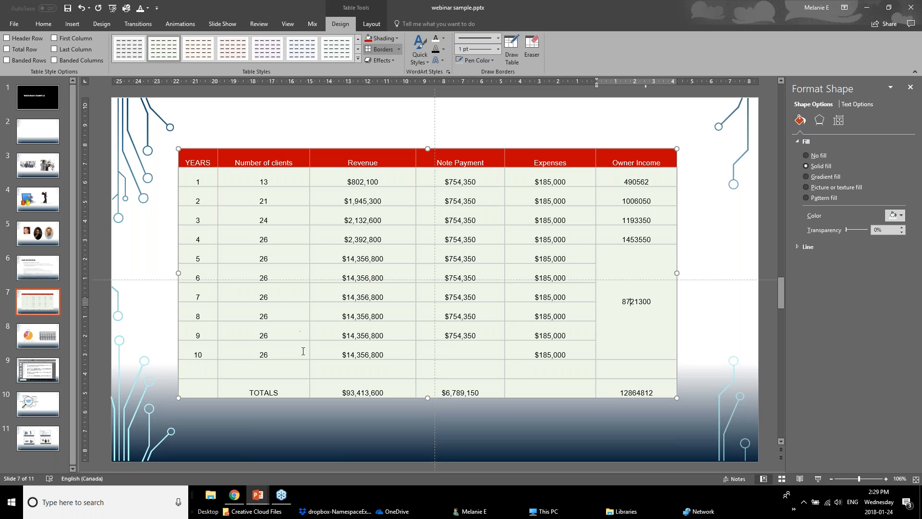
pyautogui.click(198, 177)
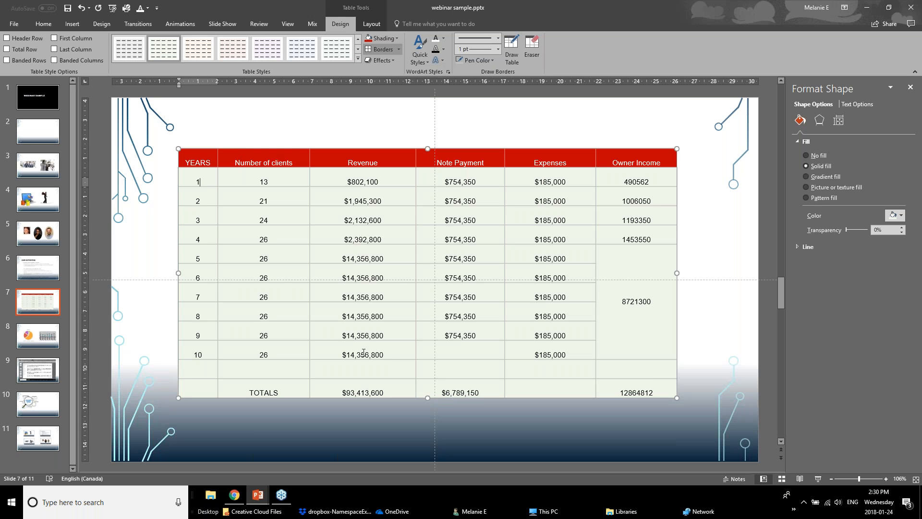
# Select the entire table and center its text vertically within the cells
pyautogui.click(372, 25)
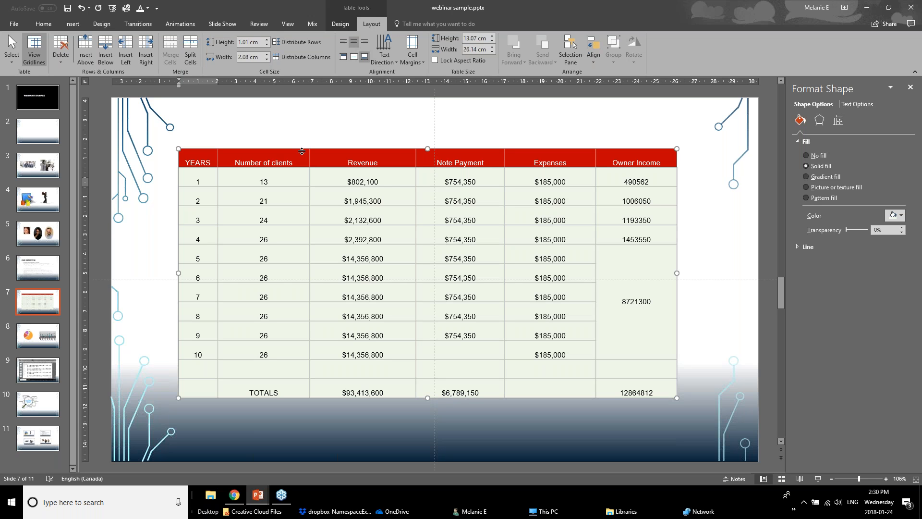
pyautogui.click(206, 149)
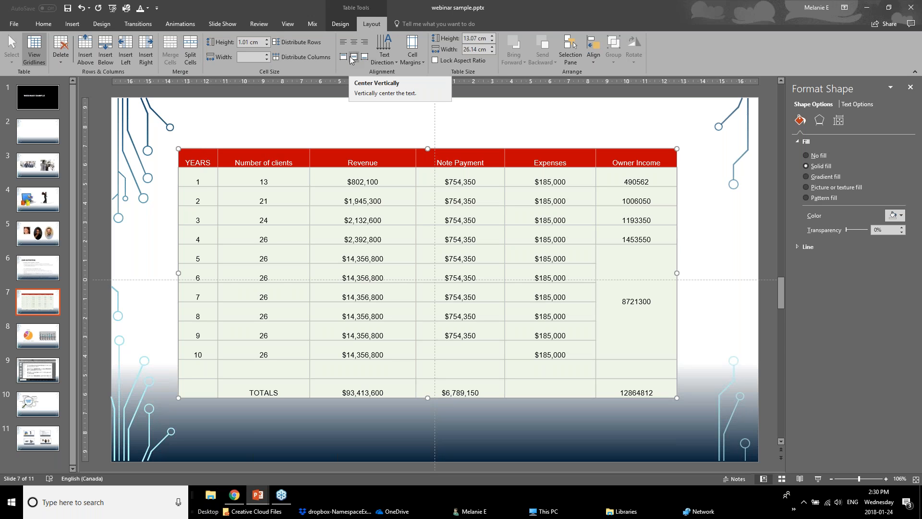
pyautogui.click(354, 58)
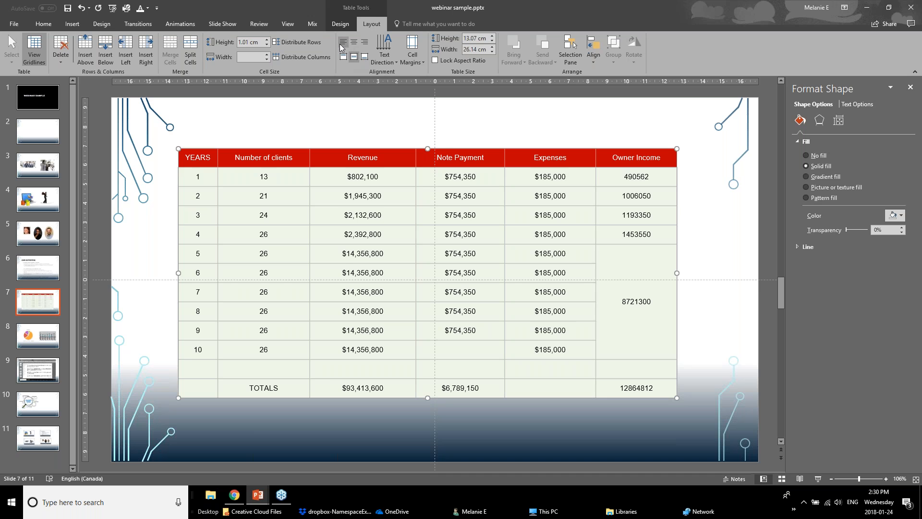
# Try left and right alignment on the whole table's text, then return it to horizontal centering
pyautogui.click(342, 43)
pyautogui.click(352, 42)
pyautogui.click(366, 42)
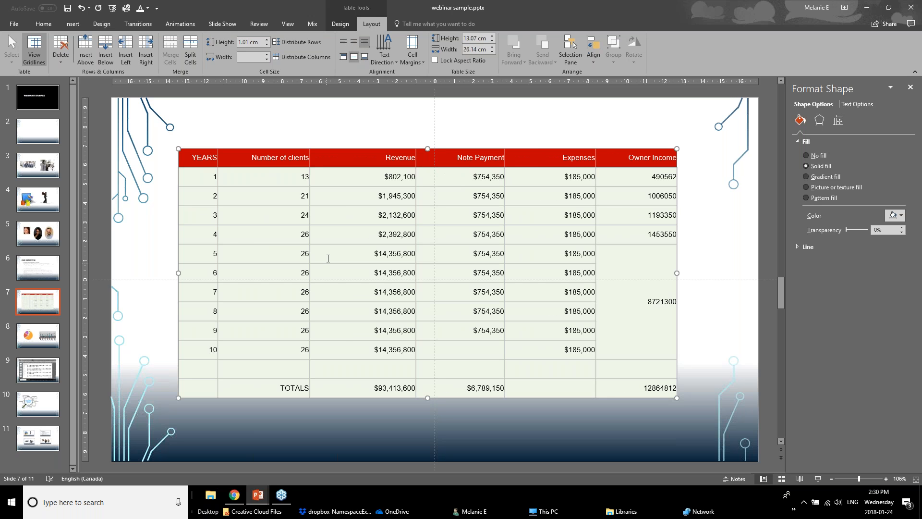
pyautogui.click(353, 42)
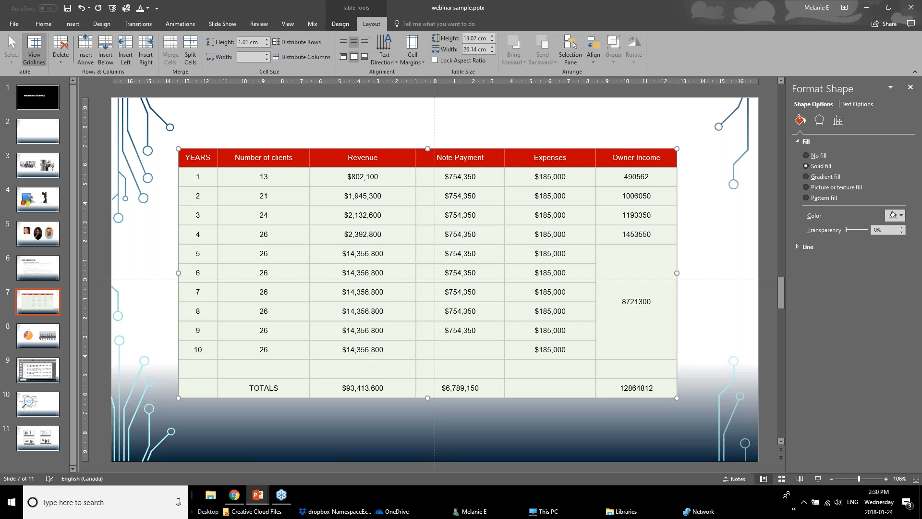
pyautogui.click(245, 210)
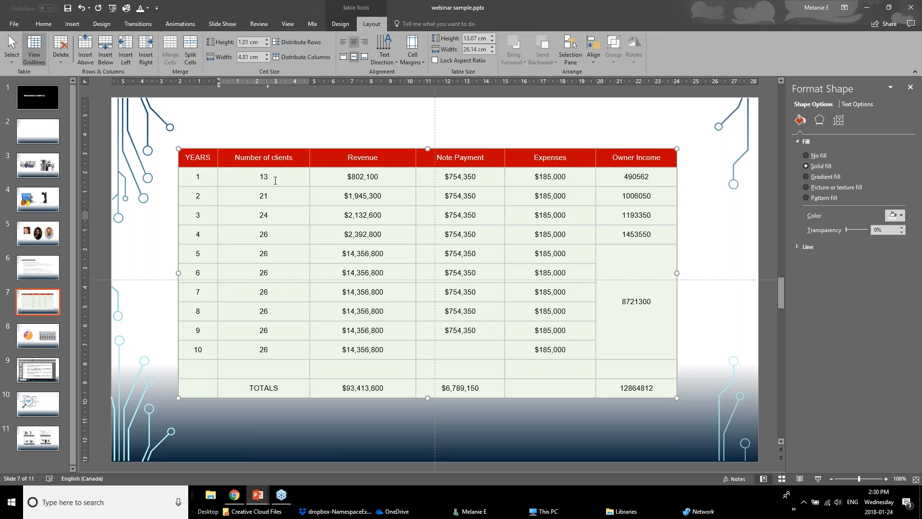
# Try rotating the numbers in the YEARS column by 90°, then return their text direction to Horizontal
pyautogui.moveTo(207, 179); pyautogui.dragTo(184, 373)
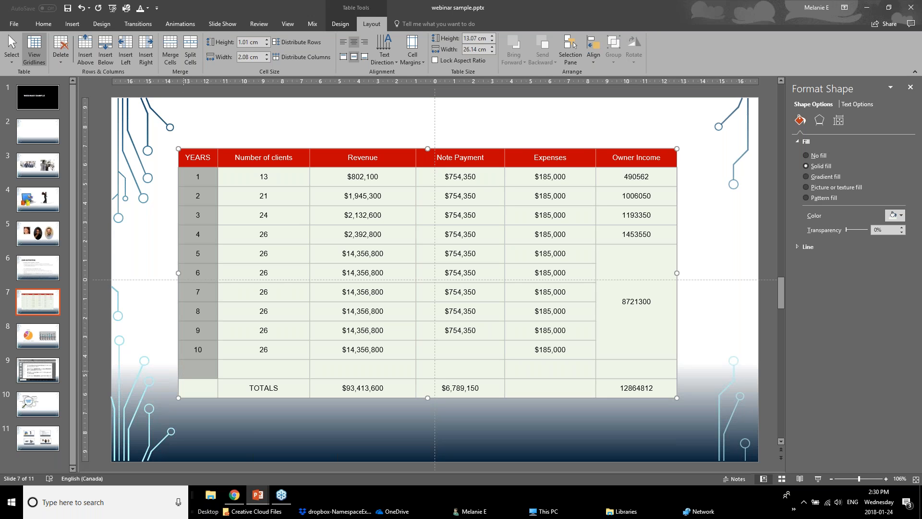
pyautogui.click(385, 61)
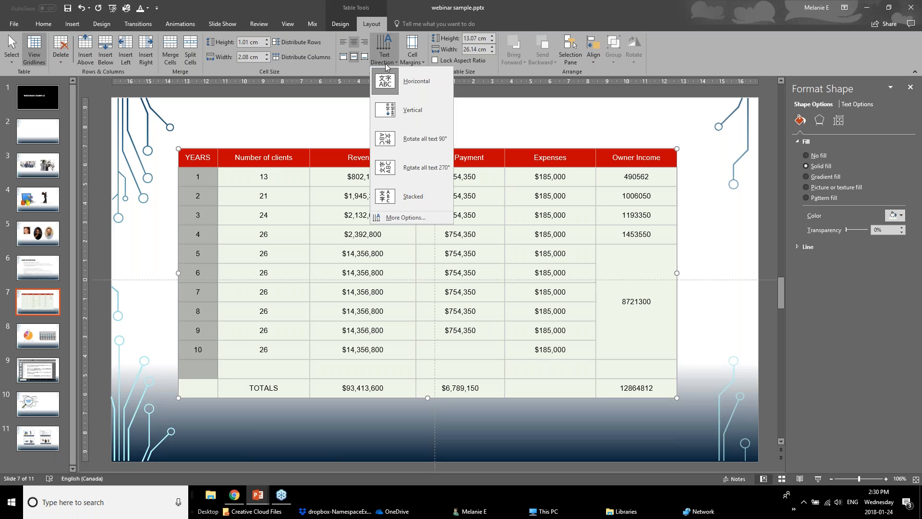
pyautogui.click(410, 139)
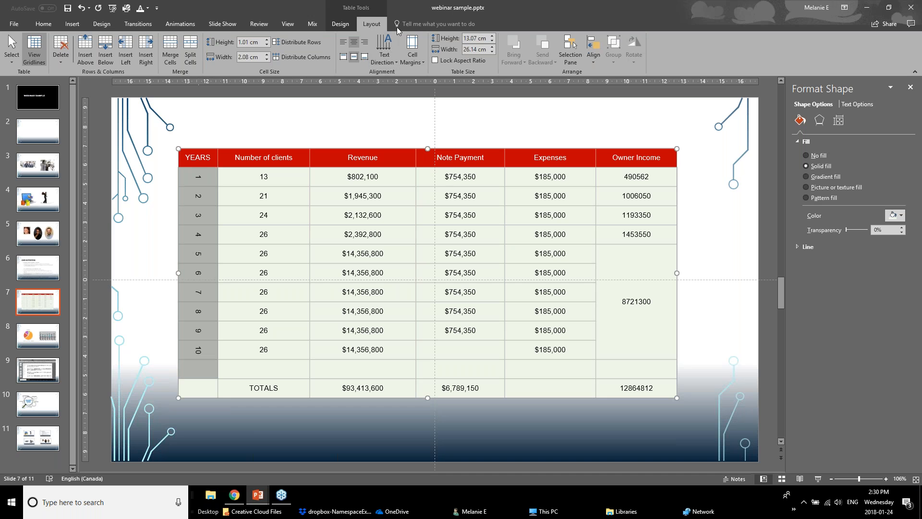
pyautogui.click(386, 53)
pyautogui.click(395, 82)
pyautogui.click(197, 177)
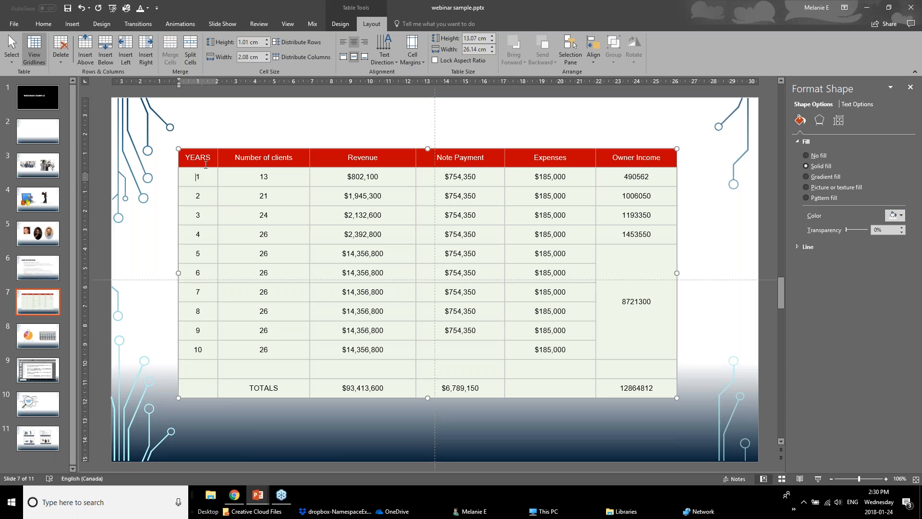
# Apply the Narrow cell margins to all cells of the table
pyautogui.click(413, 62)
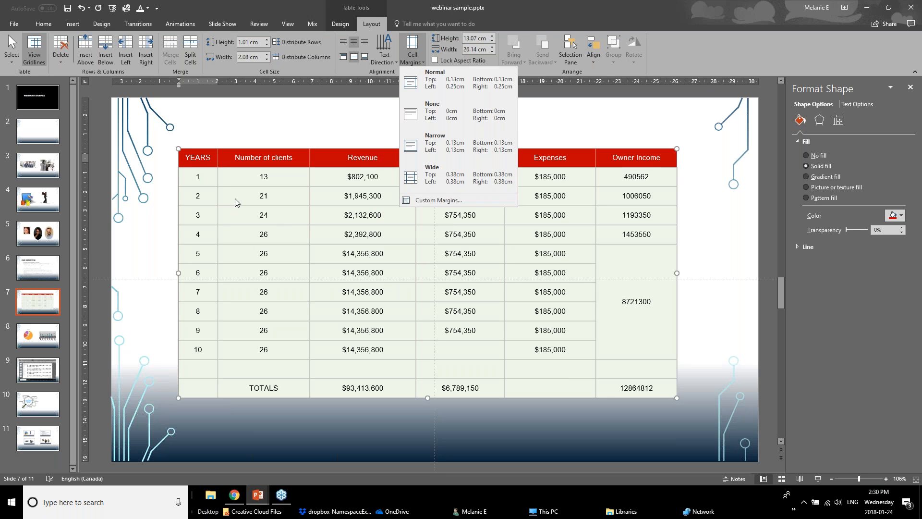
pyautogui.click(230, 201)
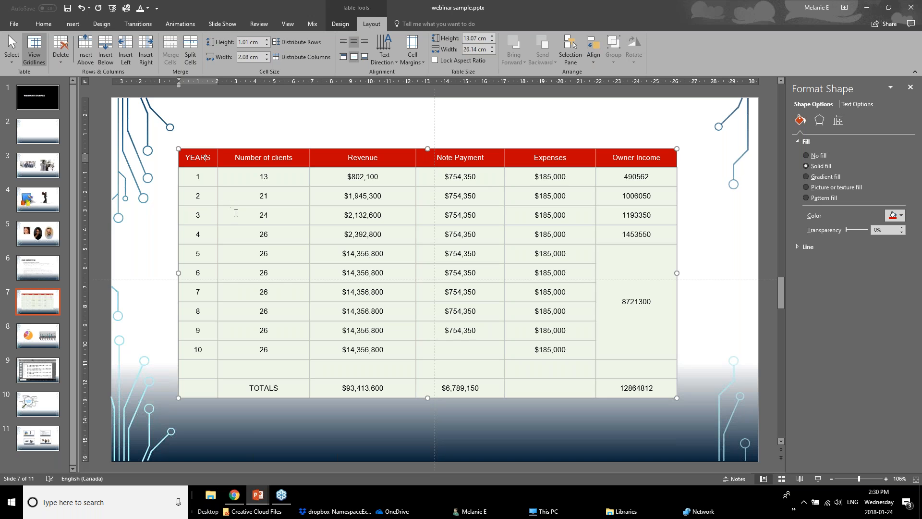
pyautogui.click(259, 177)
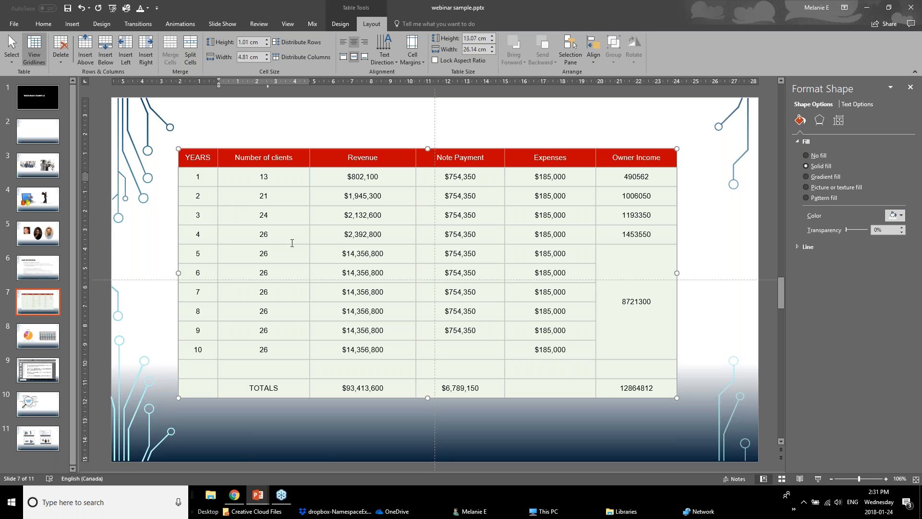
pyautogui.moveTo(194, 158); pyautogui.dragTo(656, 387)
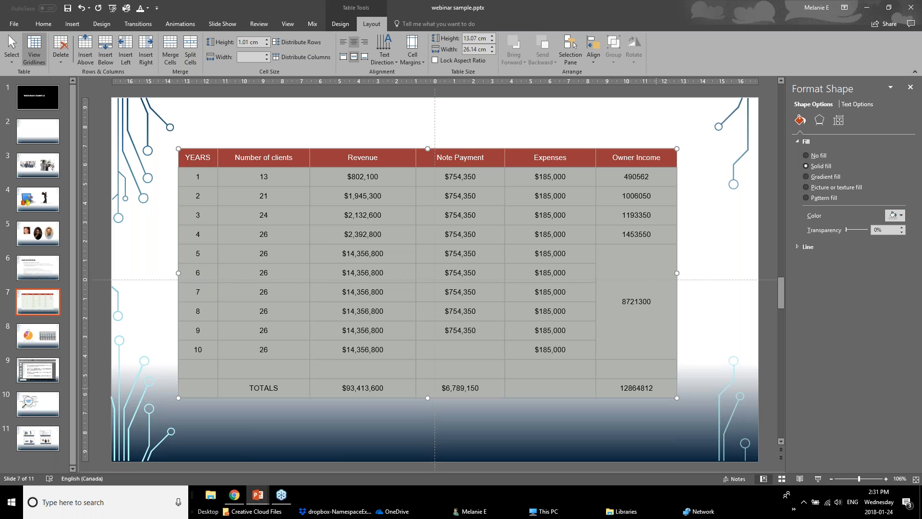
pyautogui.click(411, 59)
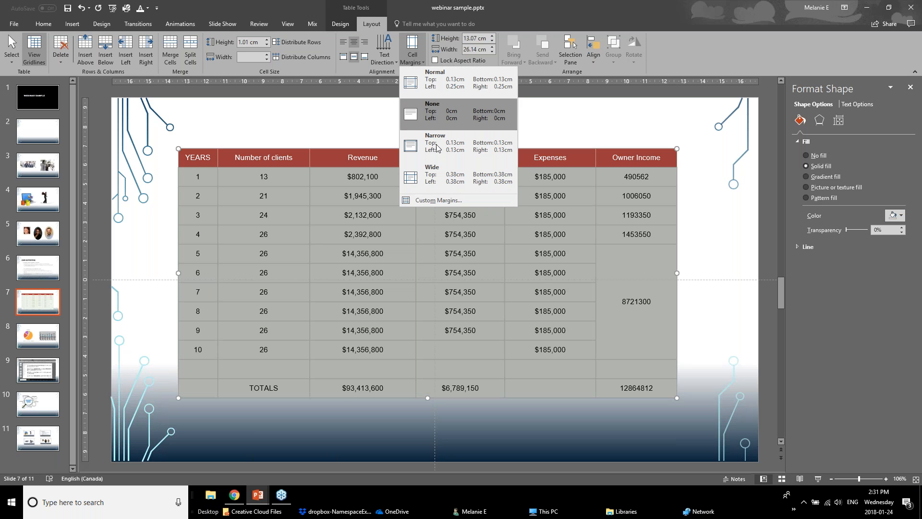
pyautogui.click(443, 160)
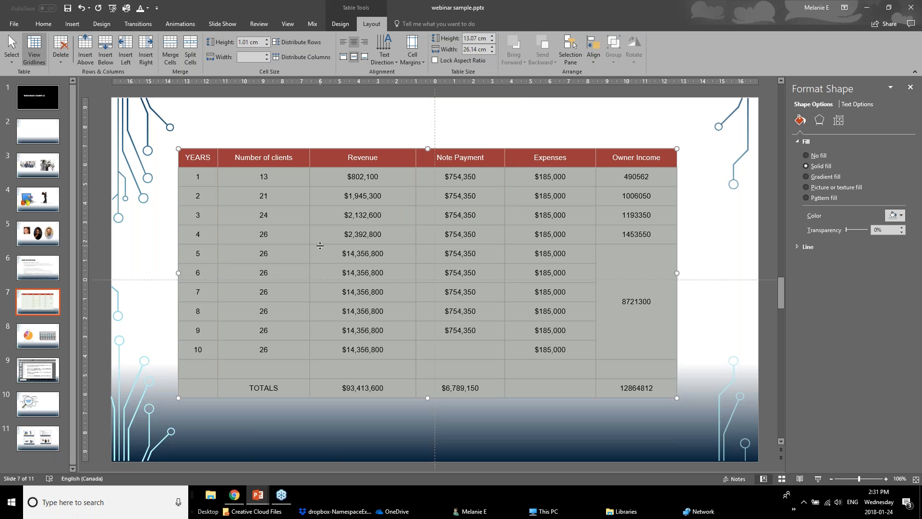
pyautogui.click(377, 176)
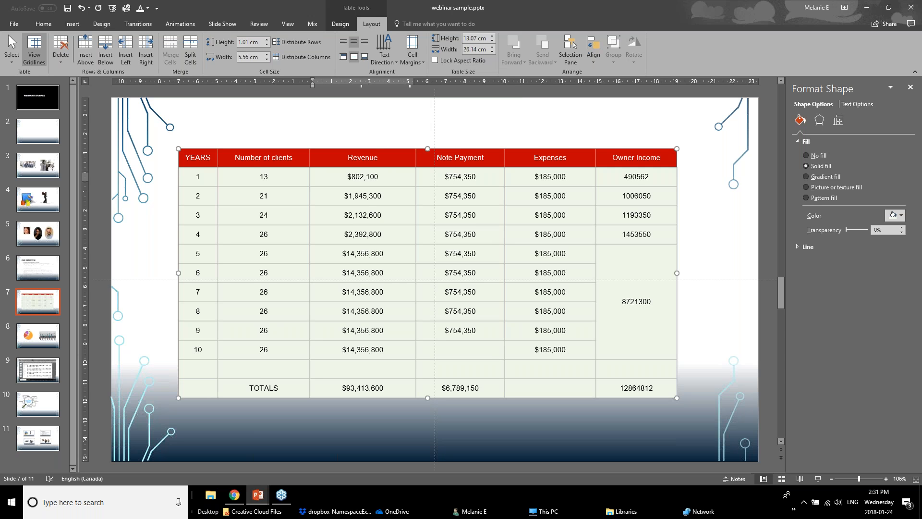
# Examine the whole table's internal text margins in its text box formatting options
pyautogui.press('Escape')
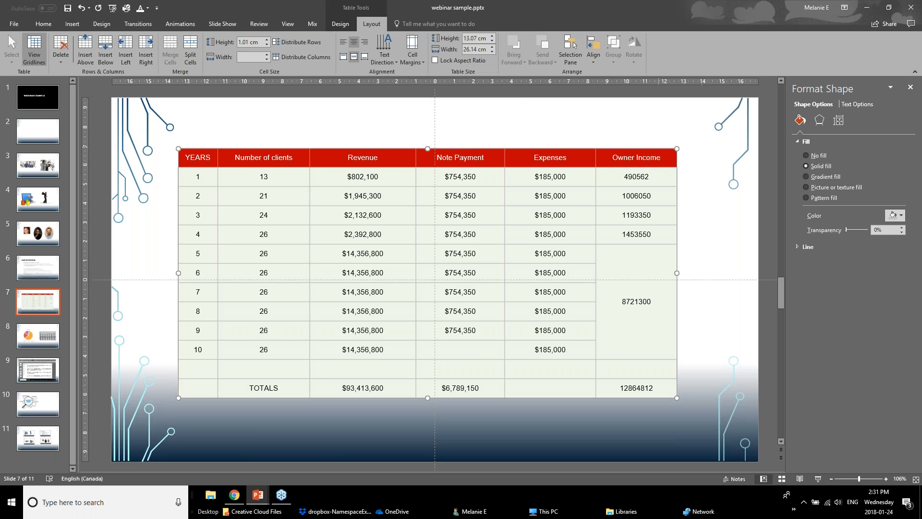
pyautogui.rightClick(623, 148)
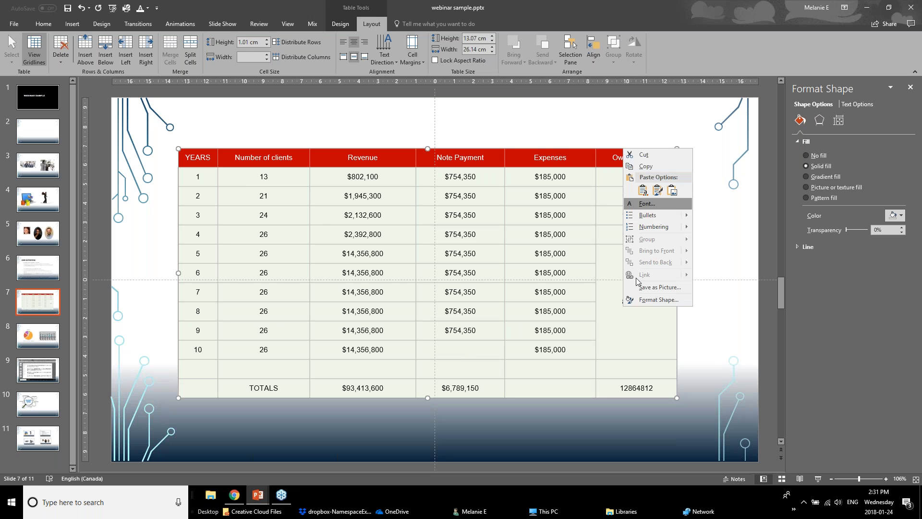
pyautogui.click(646, 303)
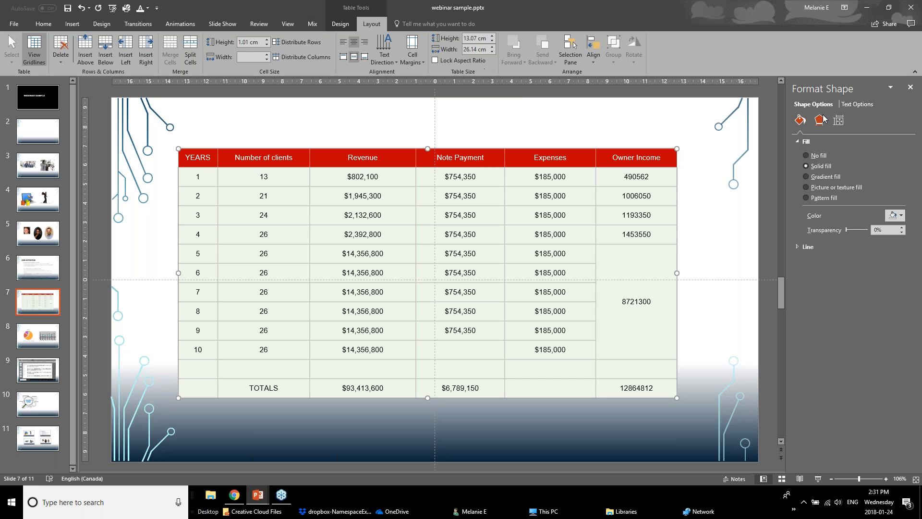
pyautogui.click(852, 105)
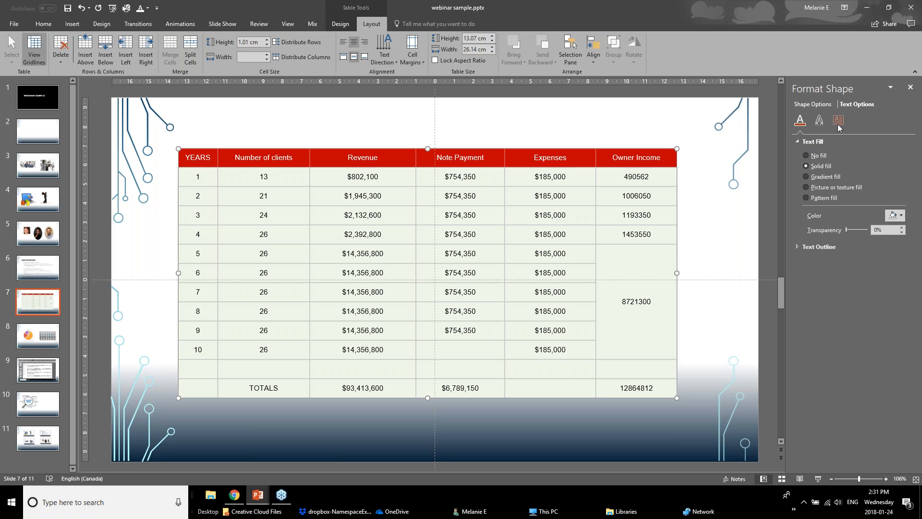
pyautogui.click(838, 124)
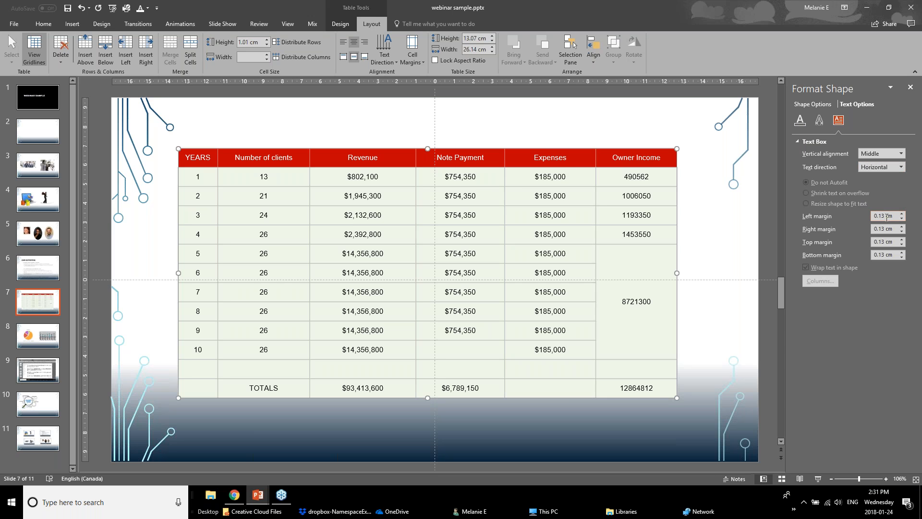
pyautogui.click(516, 198)
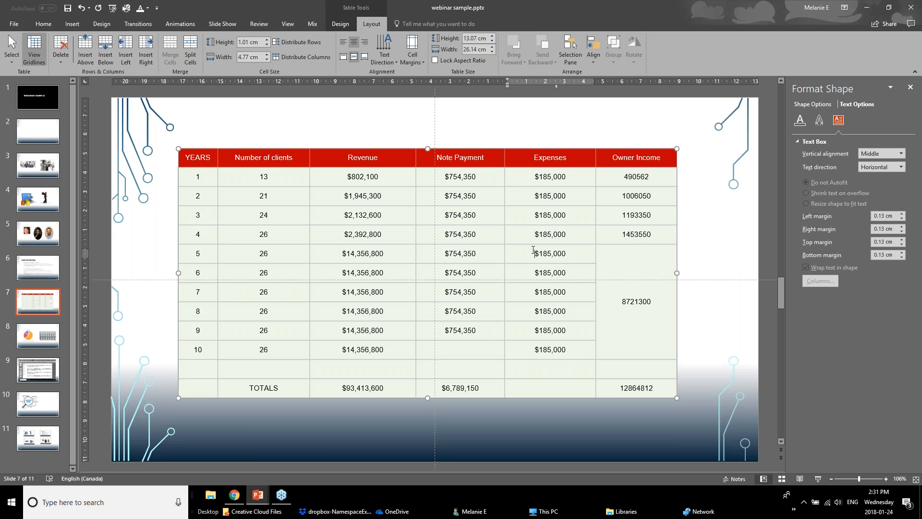
# Select all the cells of the table's TOTALS row
pyautogui.moveTo(612, 263); pyautogui.dragTo(622, 358)
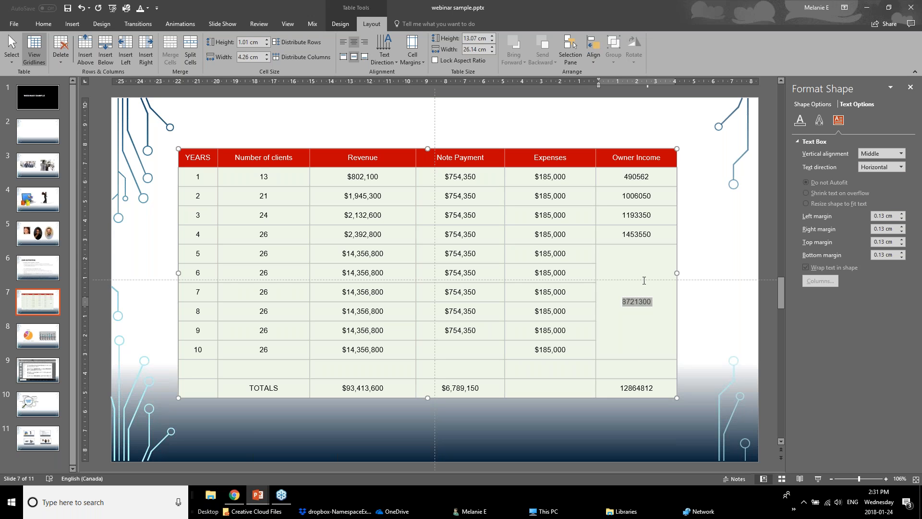
pyautogui.click(636, 351)
pyautogui.moveTo(645, 392); pyautogui.dragTo(208, 392)
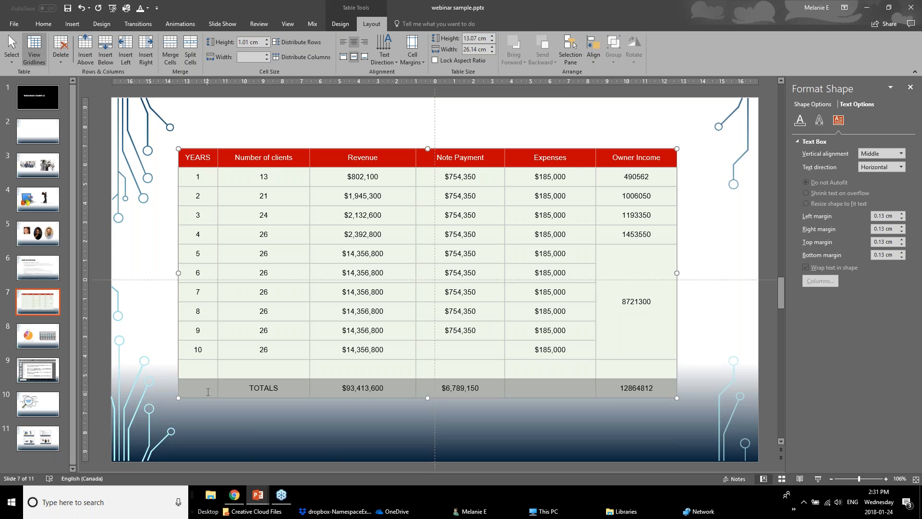
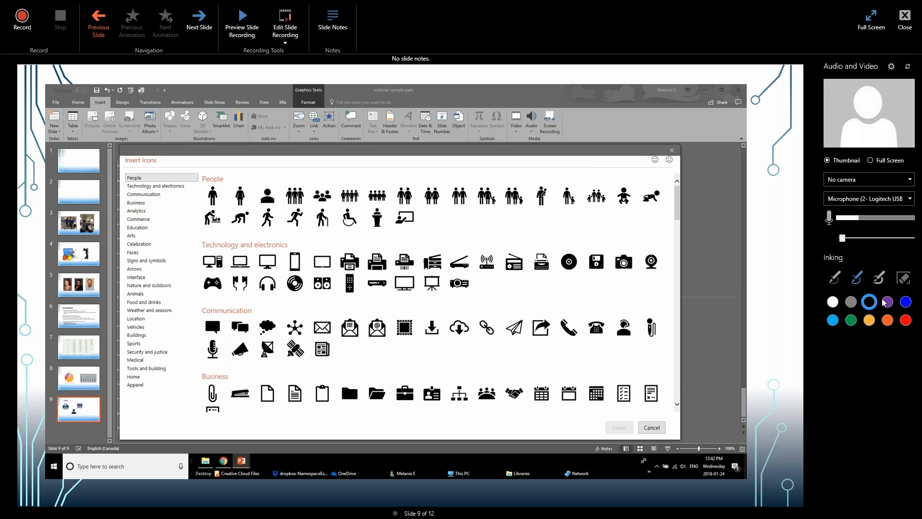
# Set the slide recording's ink color to orange and choose the first pen
pyautogui.click(887, 319)
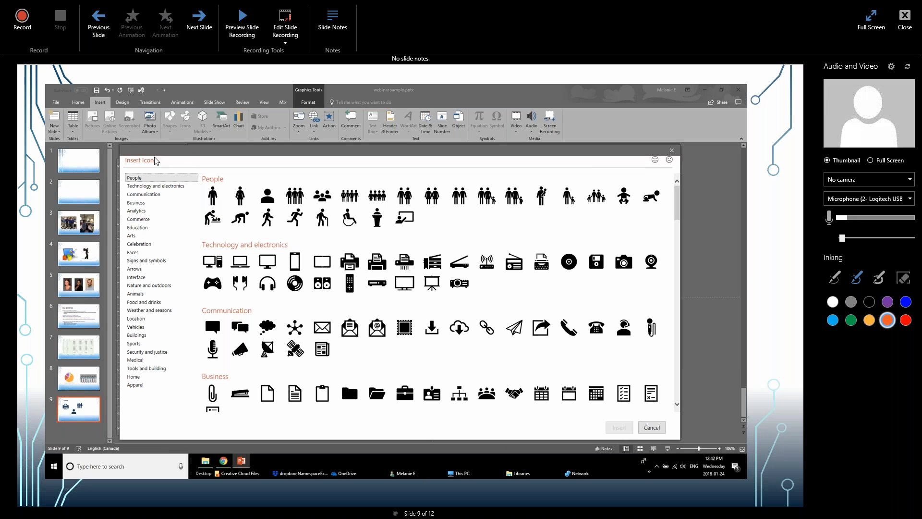
pyautogui.click(858, 278)
pyautogui.click(834, 278)
# Toggle the slide notes display and exit the slide recording view
pyautogui.click(334, 29)
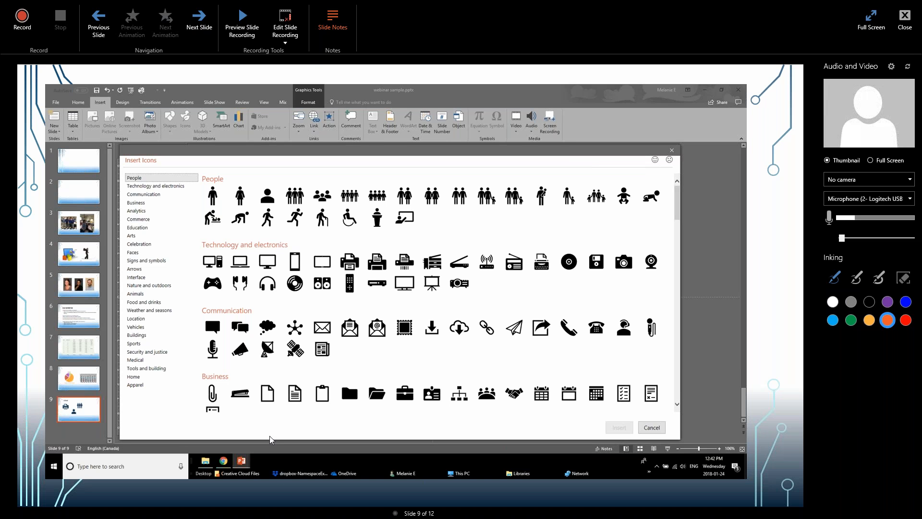
pyautogui.press('Escape')
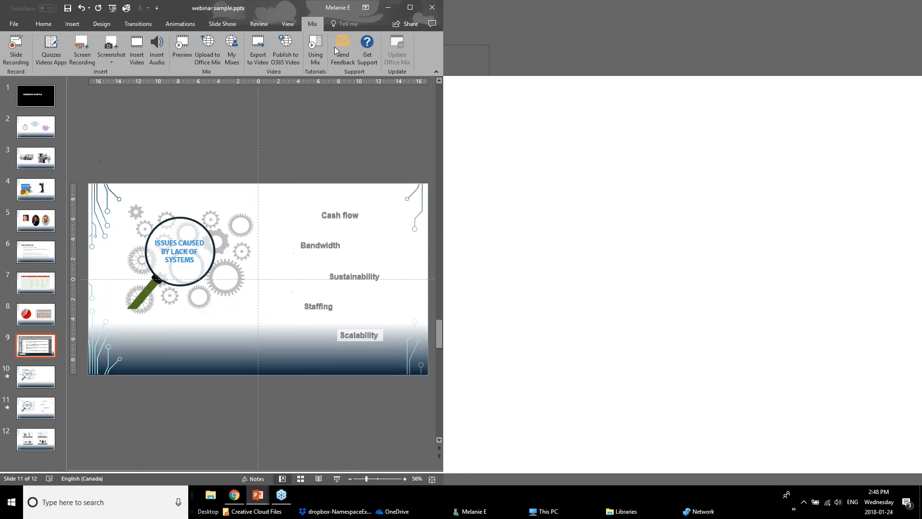
# Play the slide show from the WEBINAR SAMPLE title slide and advance to the "Issues caused by lack of systems" slide
pyautogui.moveTo(323, 456); pyautogui.dragTo(346, 373)
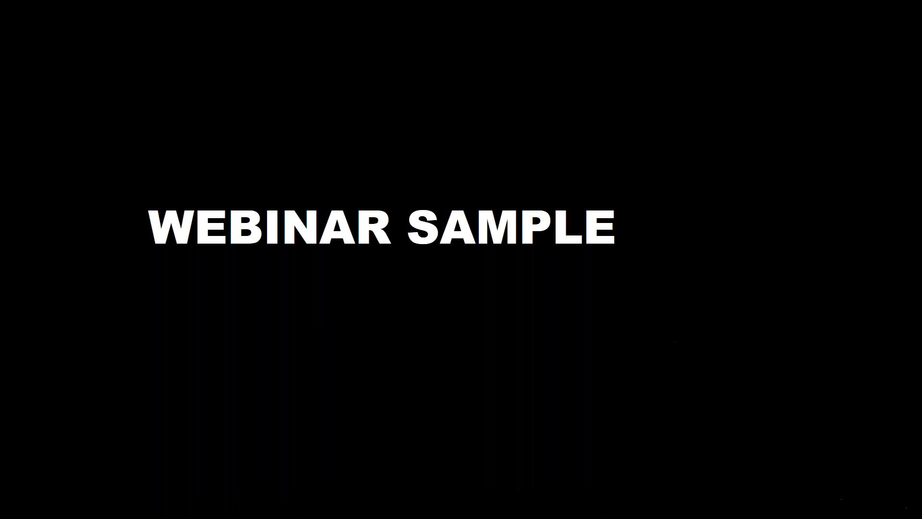
pyautogui.click(353, 363)
pyautogui.click(352, 364)
pyautogui.click(355, 368)
pyautogui.click(355, 367)
pyautogui.click(355, 368)
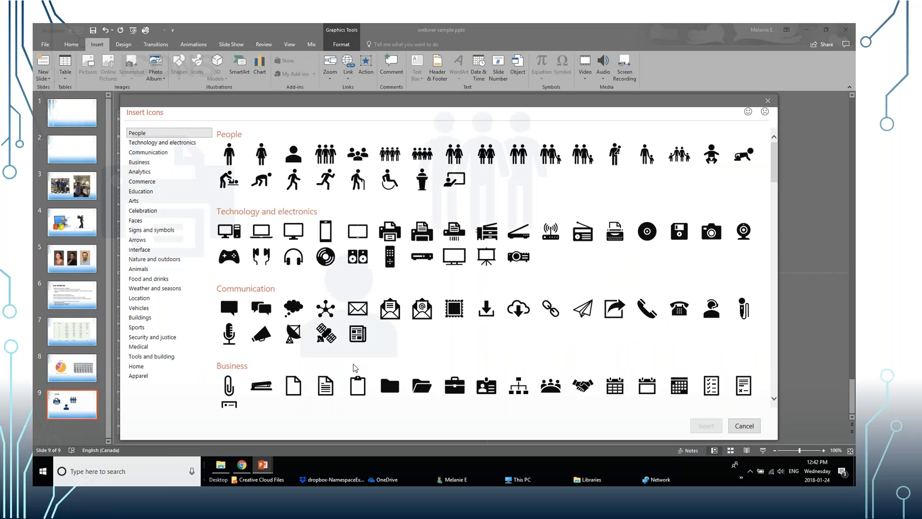
pyautogui.click(354, 368)
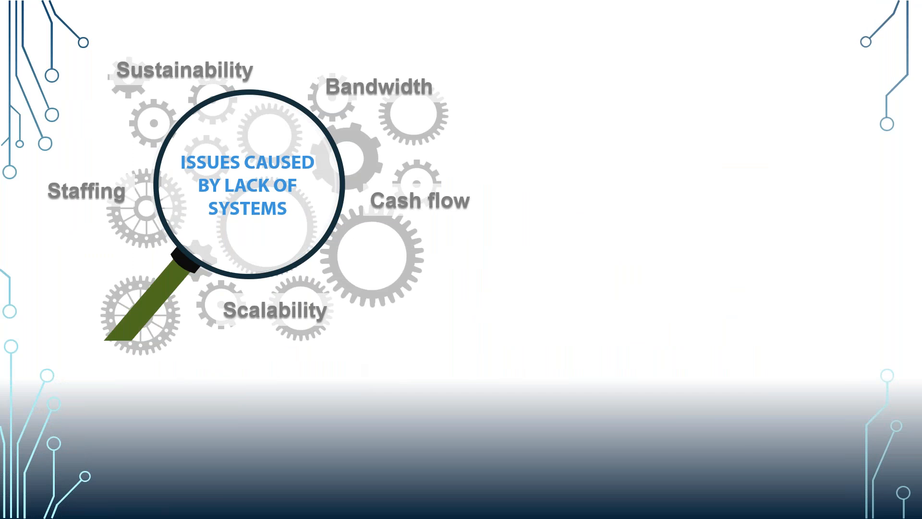
# Exit the slide show and open the slide recording view for slide 10 to look at its slide notes option
pyautogui.press('Escape')
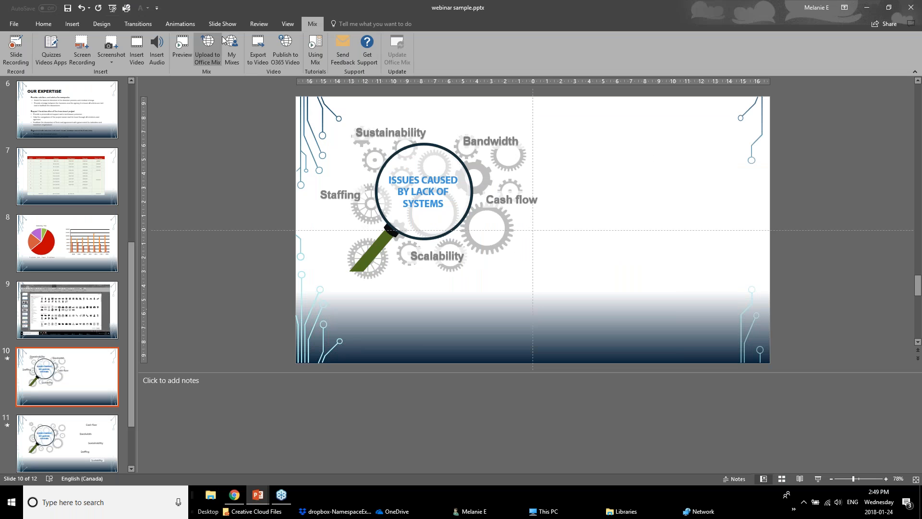
pyautogui.click(18, 55)
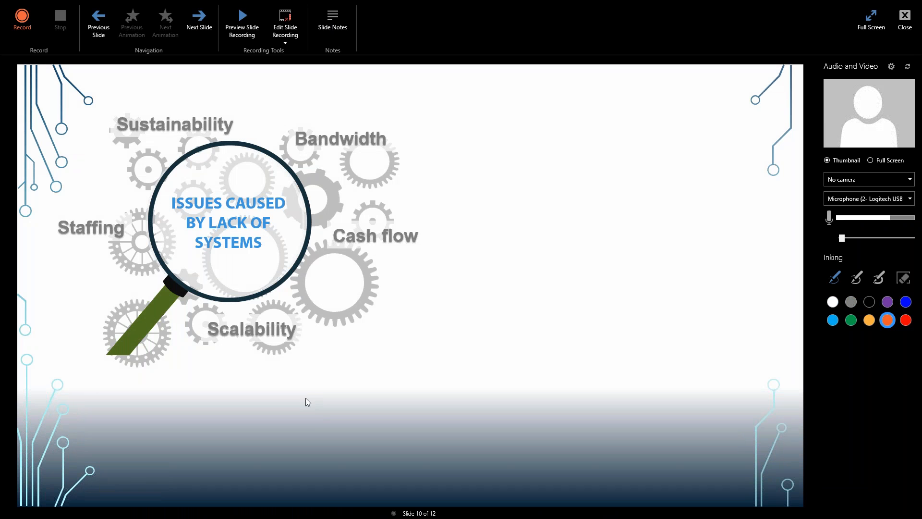
pyautogui.click(336, 21)
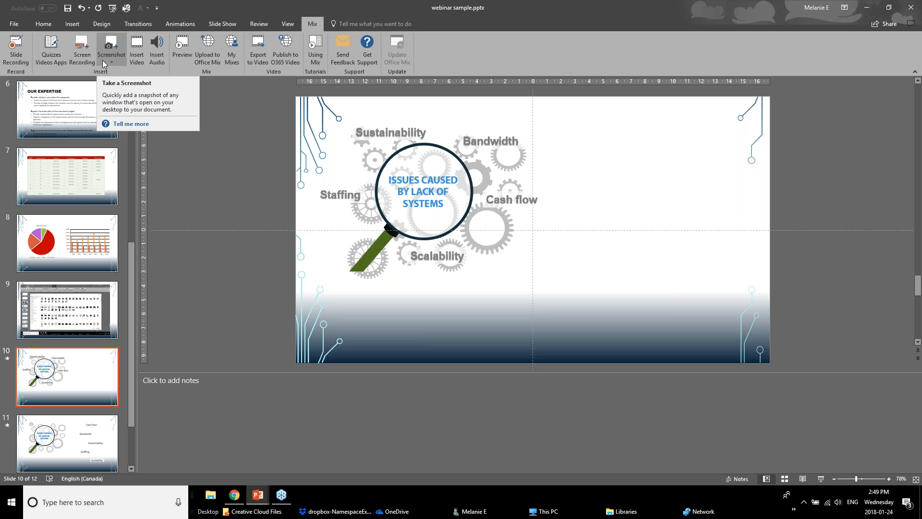
# Look over the quiz, poll and app add-ins available for the slide, and close the add-in list
pyautogui.click(51, 57)
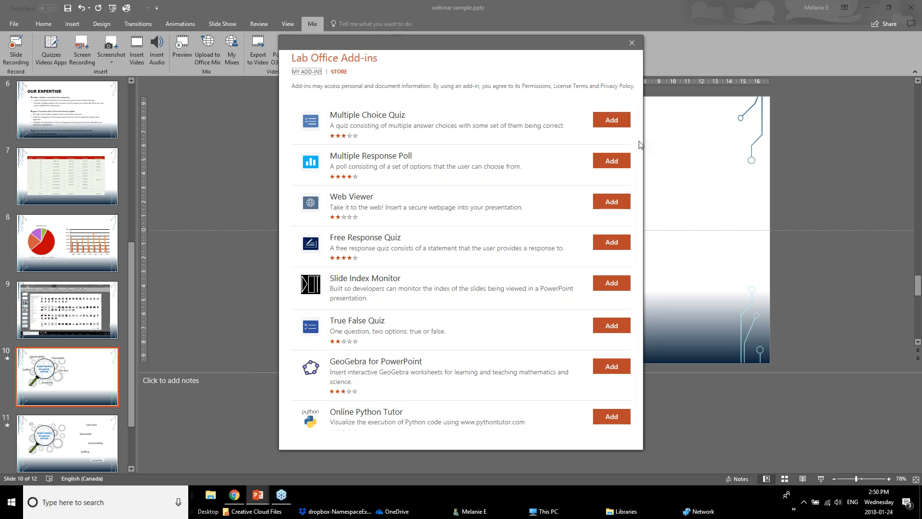
pyautogui.click(634, 42)
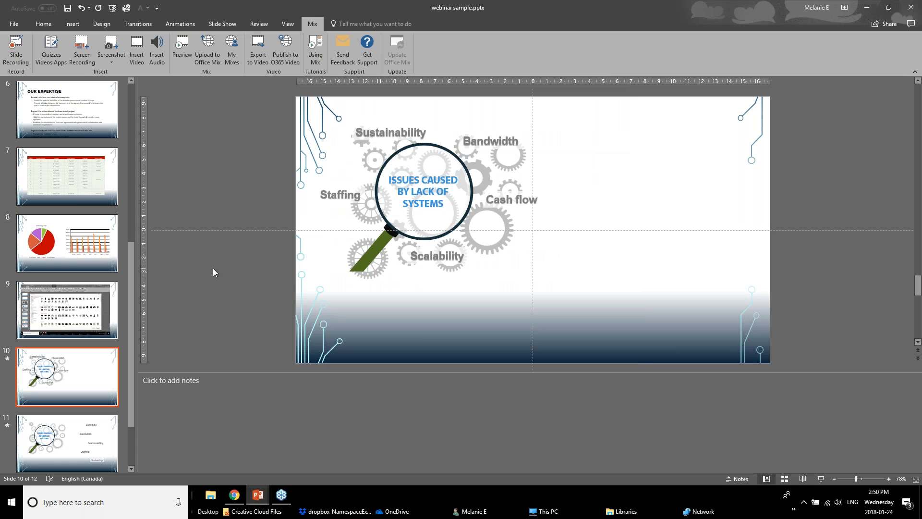
pyautogui.click(83, 62)
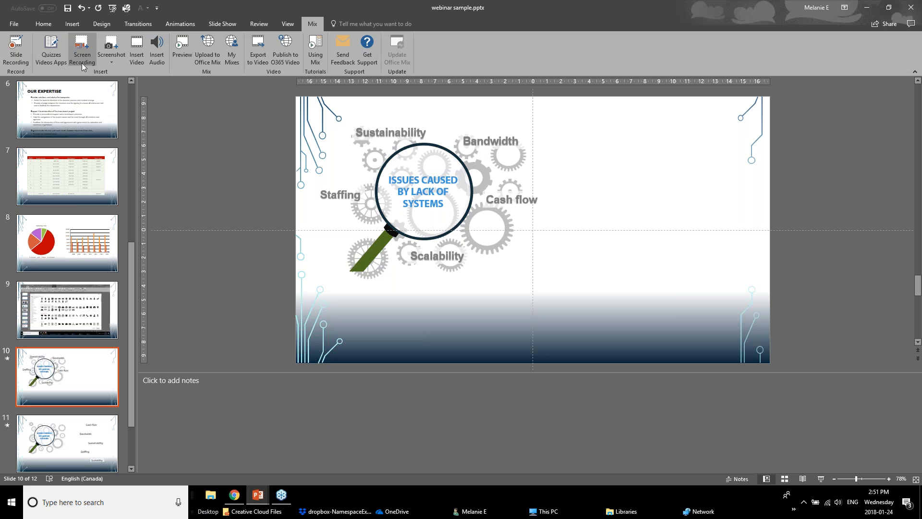
# Insert a screen clipping of the New MIX Extension presentation window on slide 10, shrink it to about 28.3 by 15.3 cm and place it near the center
pyautogui.click(123, 55)
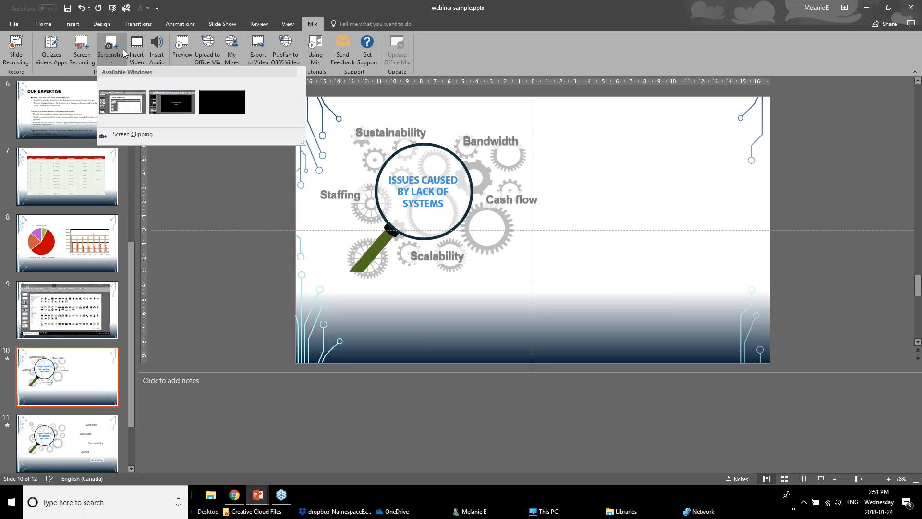
pyautogui.click(138, 135)
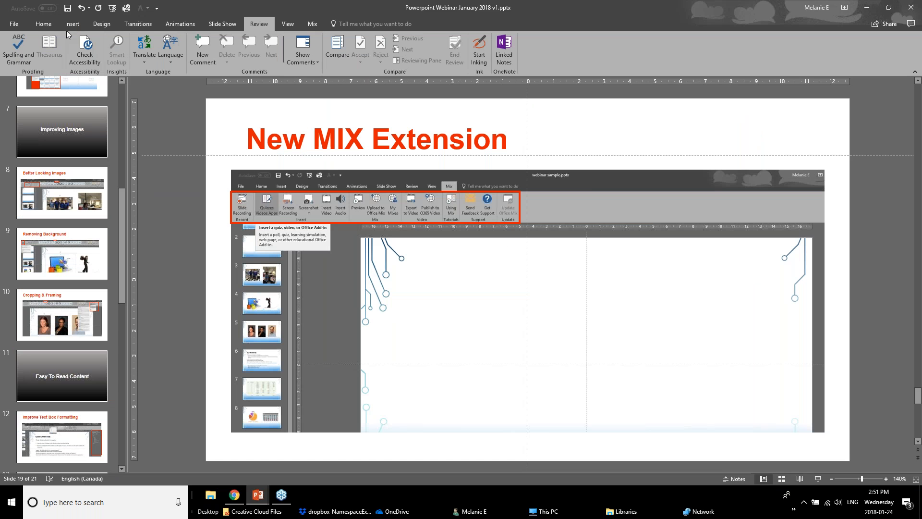
pyautogui.moveTo(24, 12); pyautogui.dragTo(863, 468)
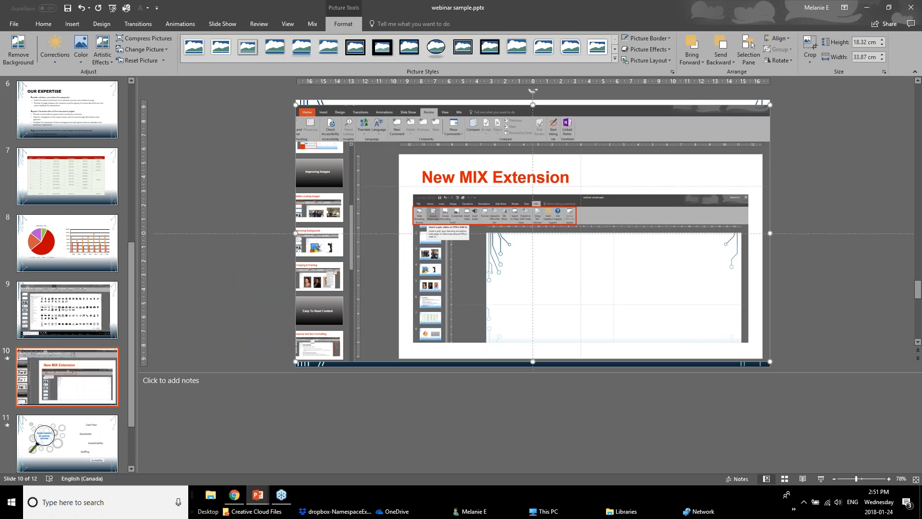
pyautogui.moveTo(770, 104); pyautogui.dragTo(706, 173)
pyautogui.moveTo(574, 246); pyautogui.dragTo(618, 219)
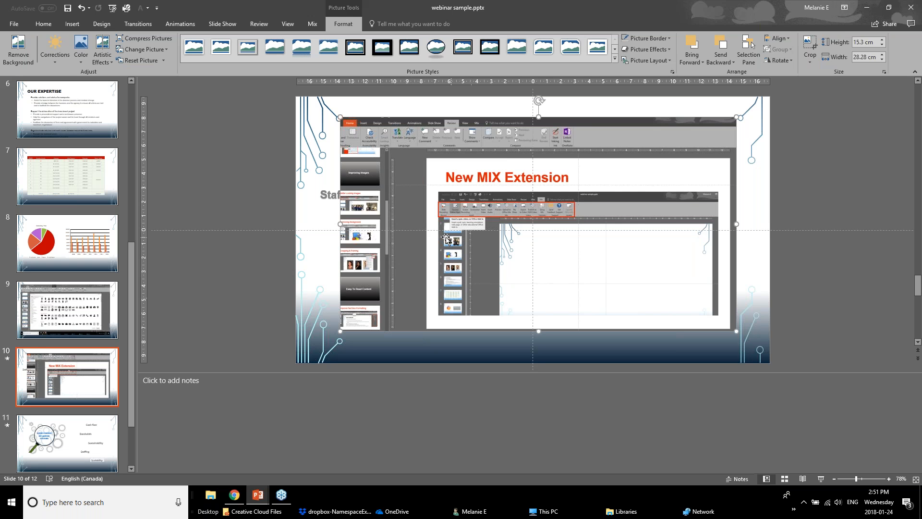
# Switch to the Powerpoint Webinar January 2018 v1 presentation and display its Zoom Feature slide
pyautogui.moveTo(258, 496)
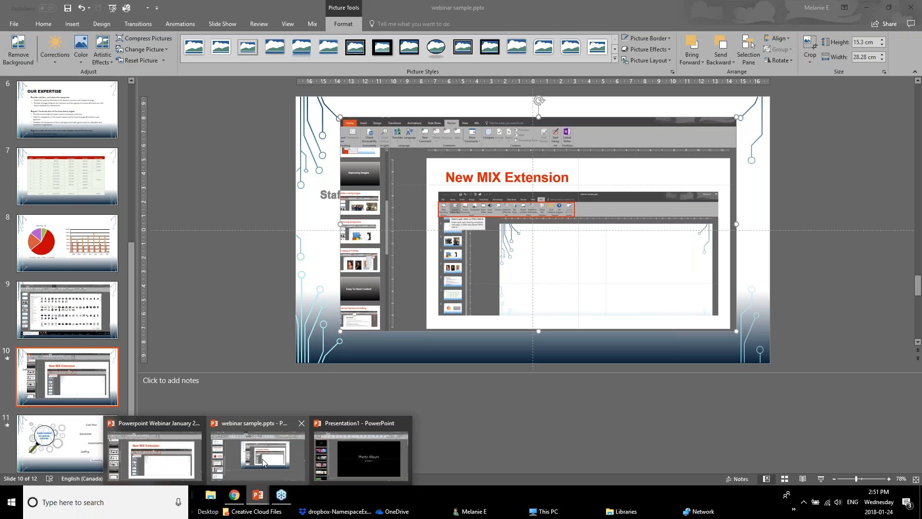
pyautogui.click(169, 451)
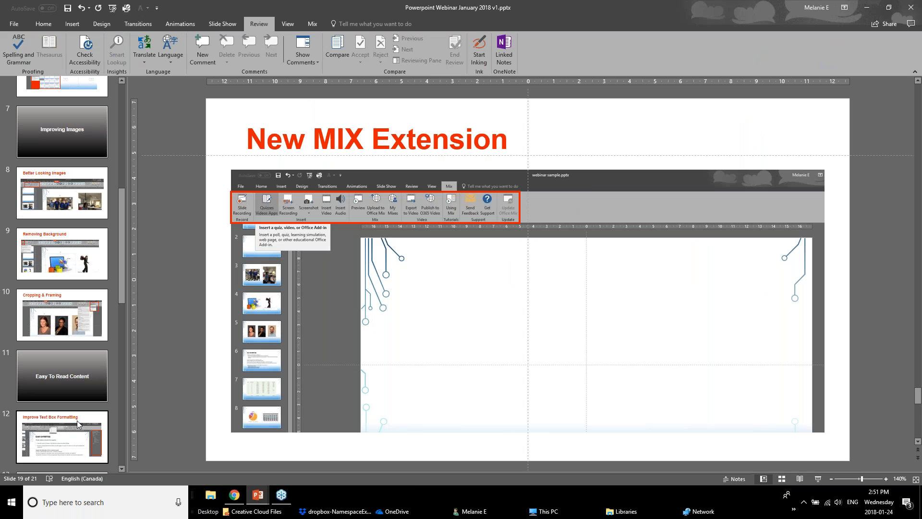
pyautogui.scroll(-1, 67, 339)
pyautogui.scroll(-8, 68, 336)
pyautogui.click(65, 370)
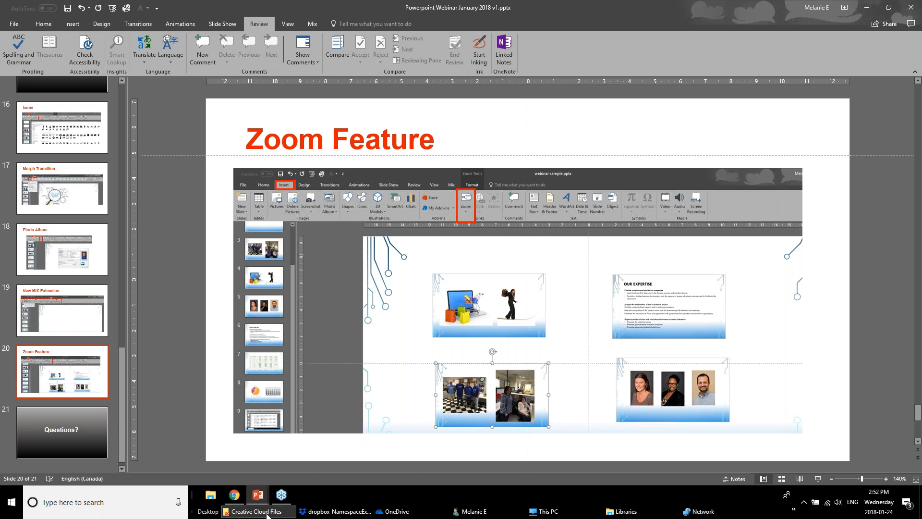
# Return to the webinar sample presentation and display slide 12, which holds the four linked slide thumbnails
pyautogui.click(252, 496)
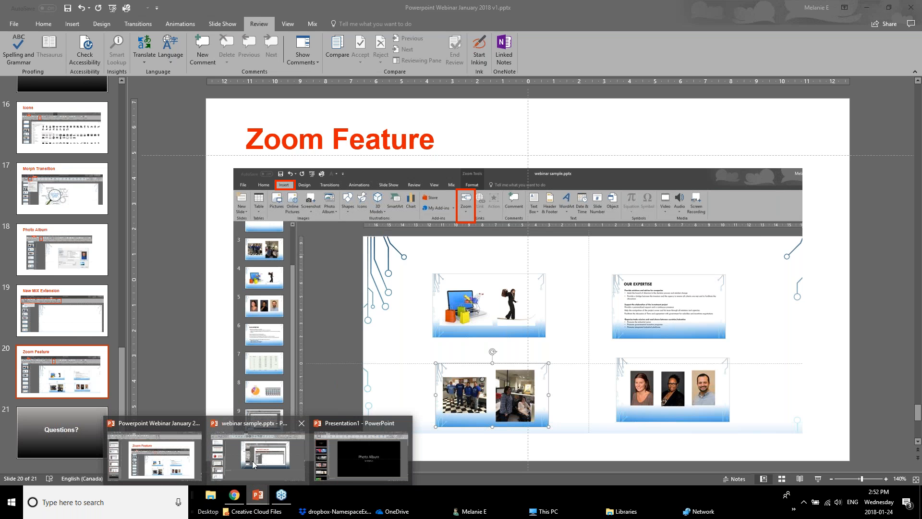
pyautogui.click(179, 461)
pyautogui.moveTo(259, 497)
pyautogui.click(259, 453)
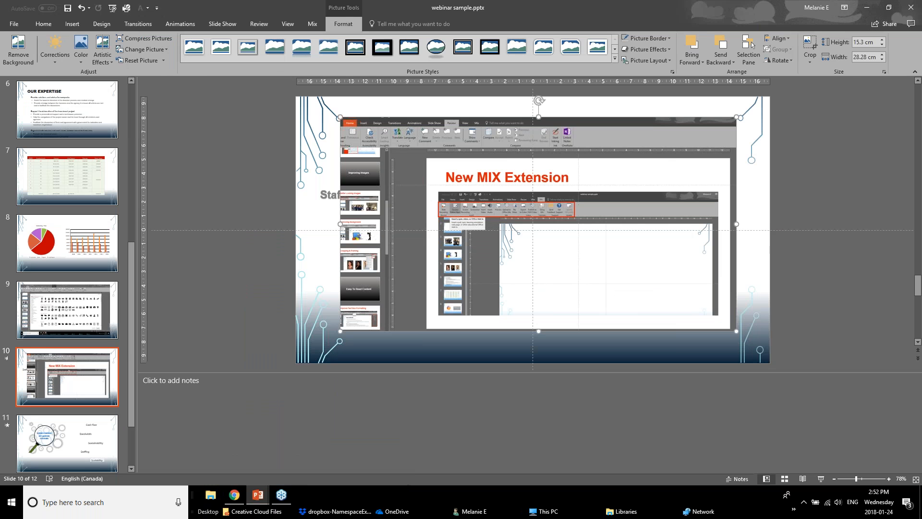
pyautogui.scroll(-1, 89, 441)
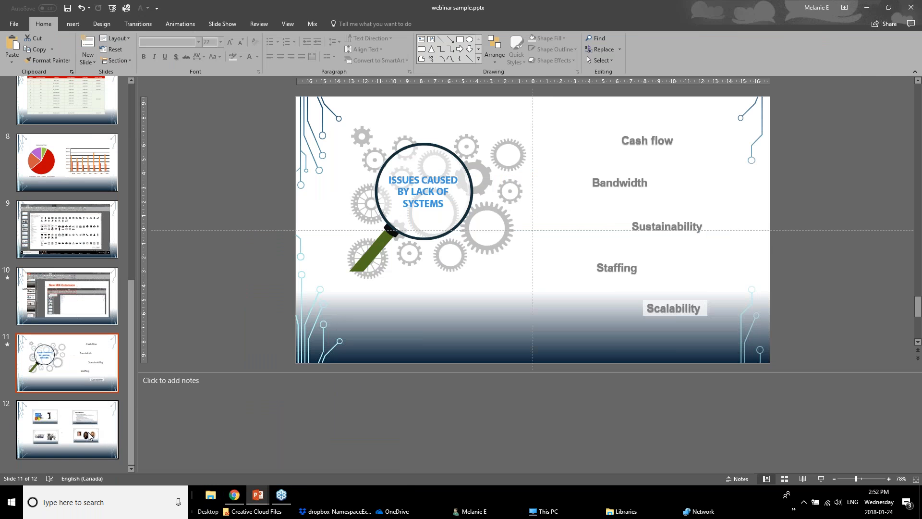
pyautogui.click(90, 441)
# From slide 2, insert a Summary Zoom that covers slides 2 through 7
pyautogui.scroll(2, 91, 349)
pyautogui.scroll(3, 89, 345)
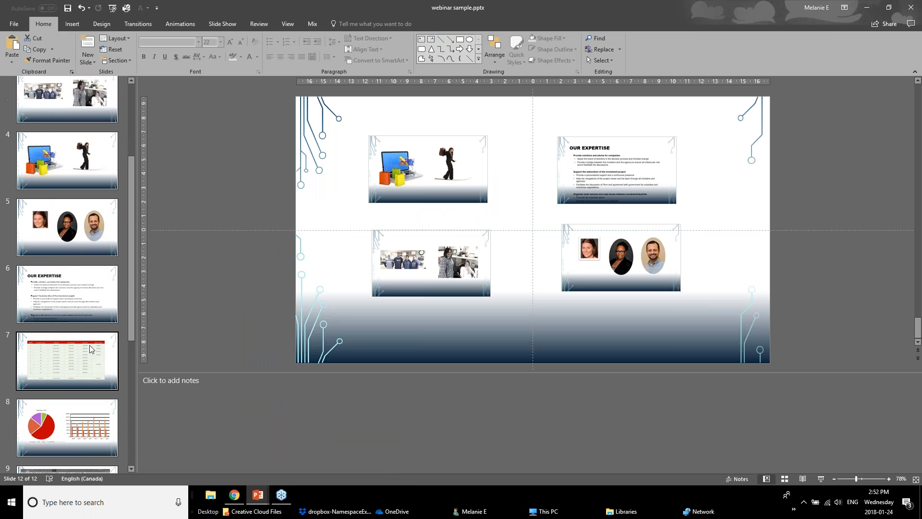
pyautogui.click(62, 188)
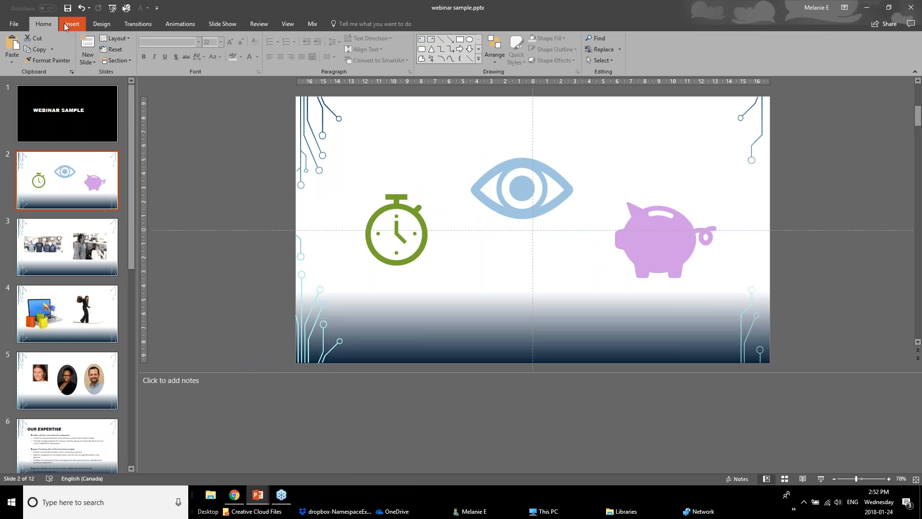
pyautogui.click(76, 26)
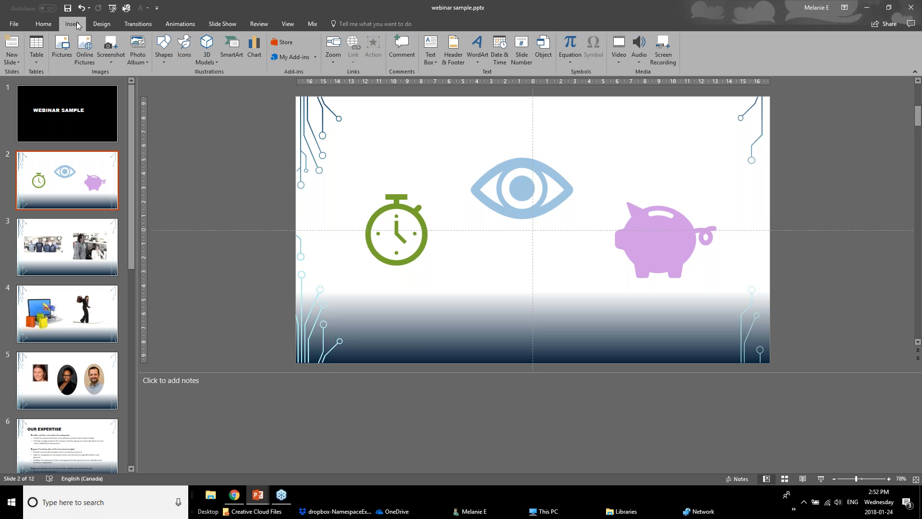
pyautogui.click(338, 62)
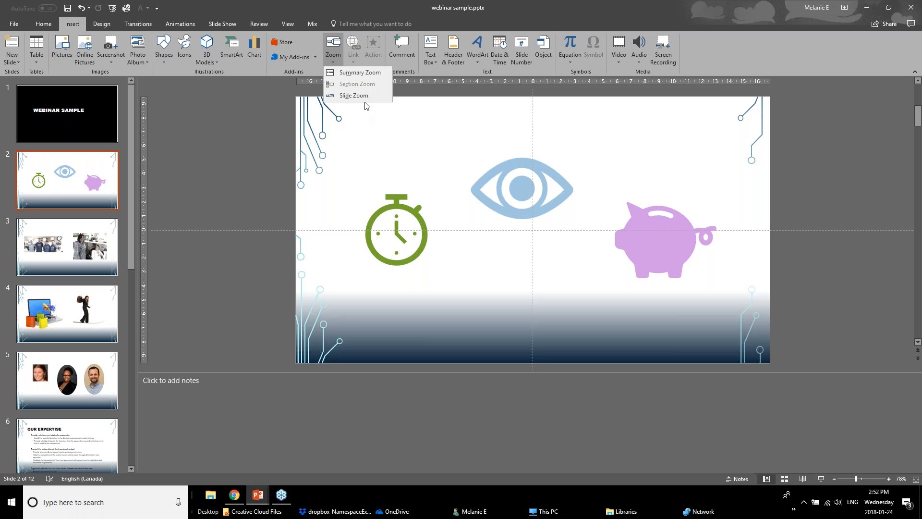
pyautogui.click(360, 72)
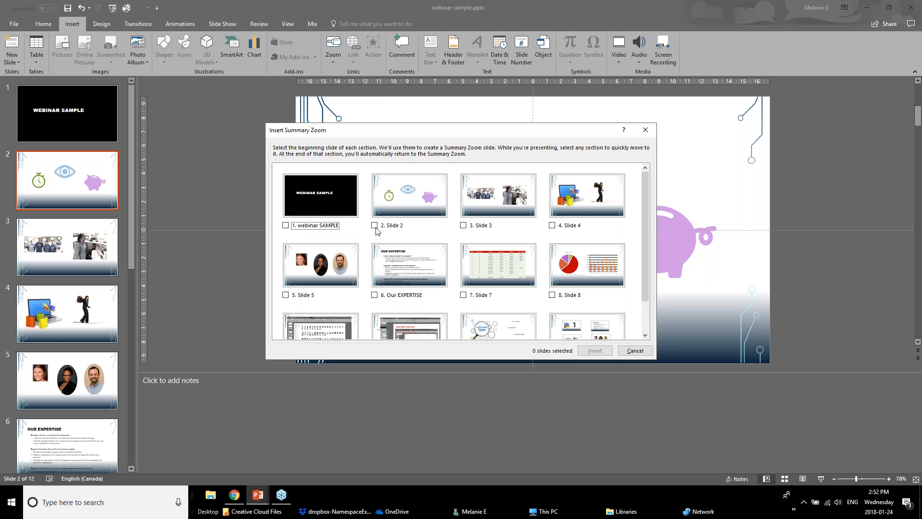
pyautogui.click(374, 226)
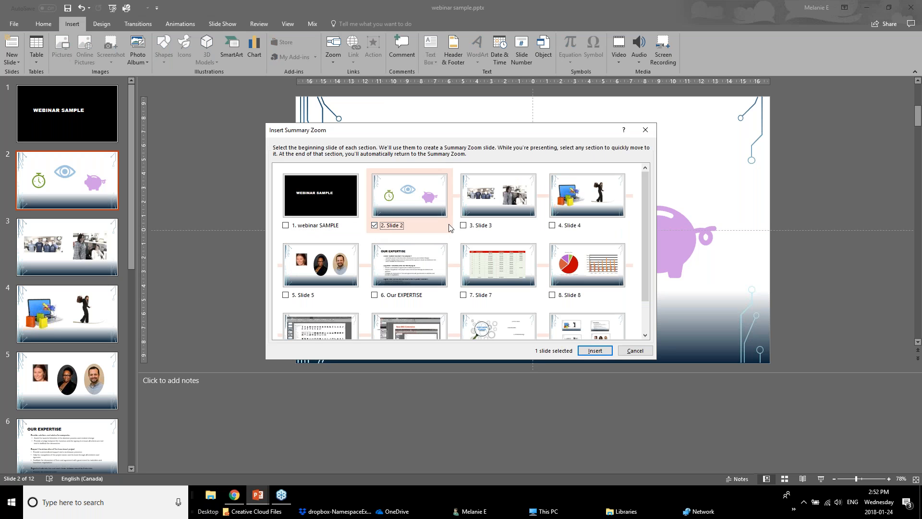
pyautogui.click(463, 225)
pyautogui.click(552, 225)
pyautogui.click(286, 296)
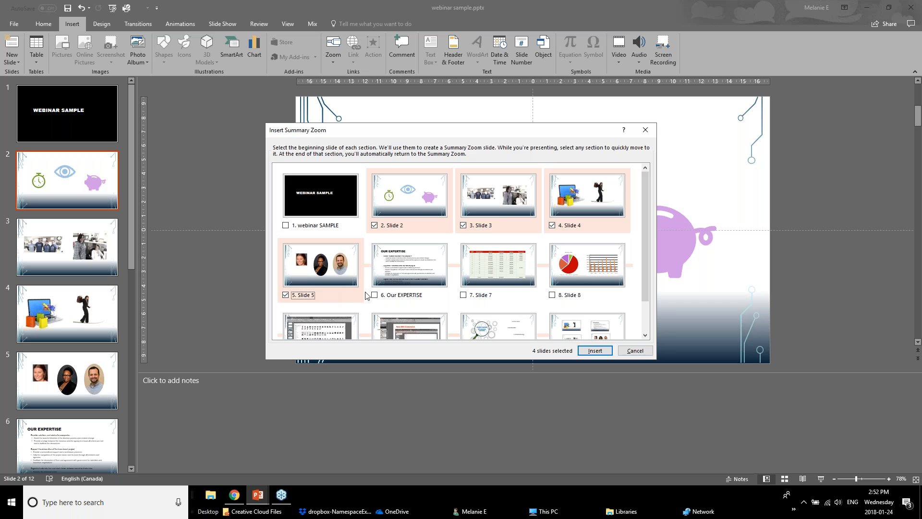
pyautogui.click(375, 295)
pyautogui.click(464, 295)
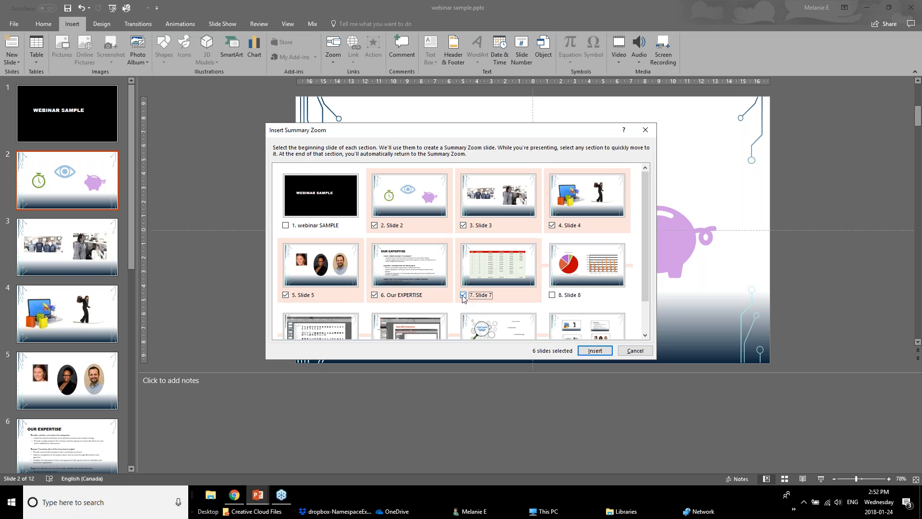
pyautogui.click(591, 352)
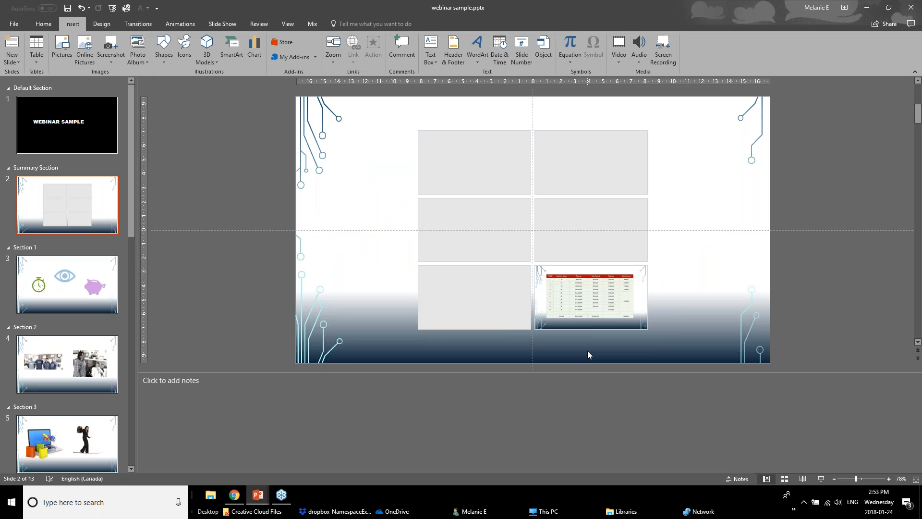